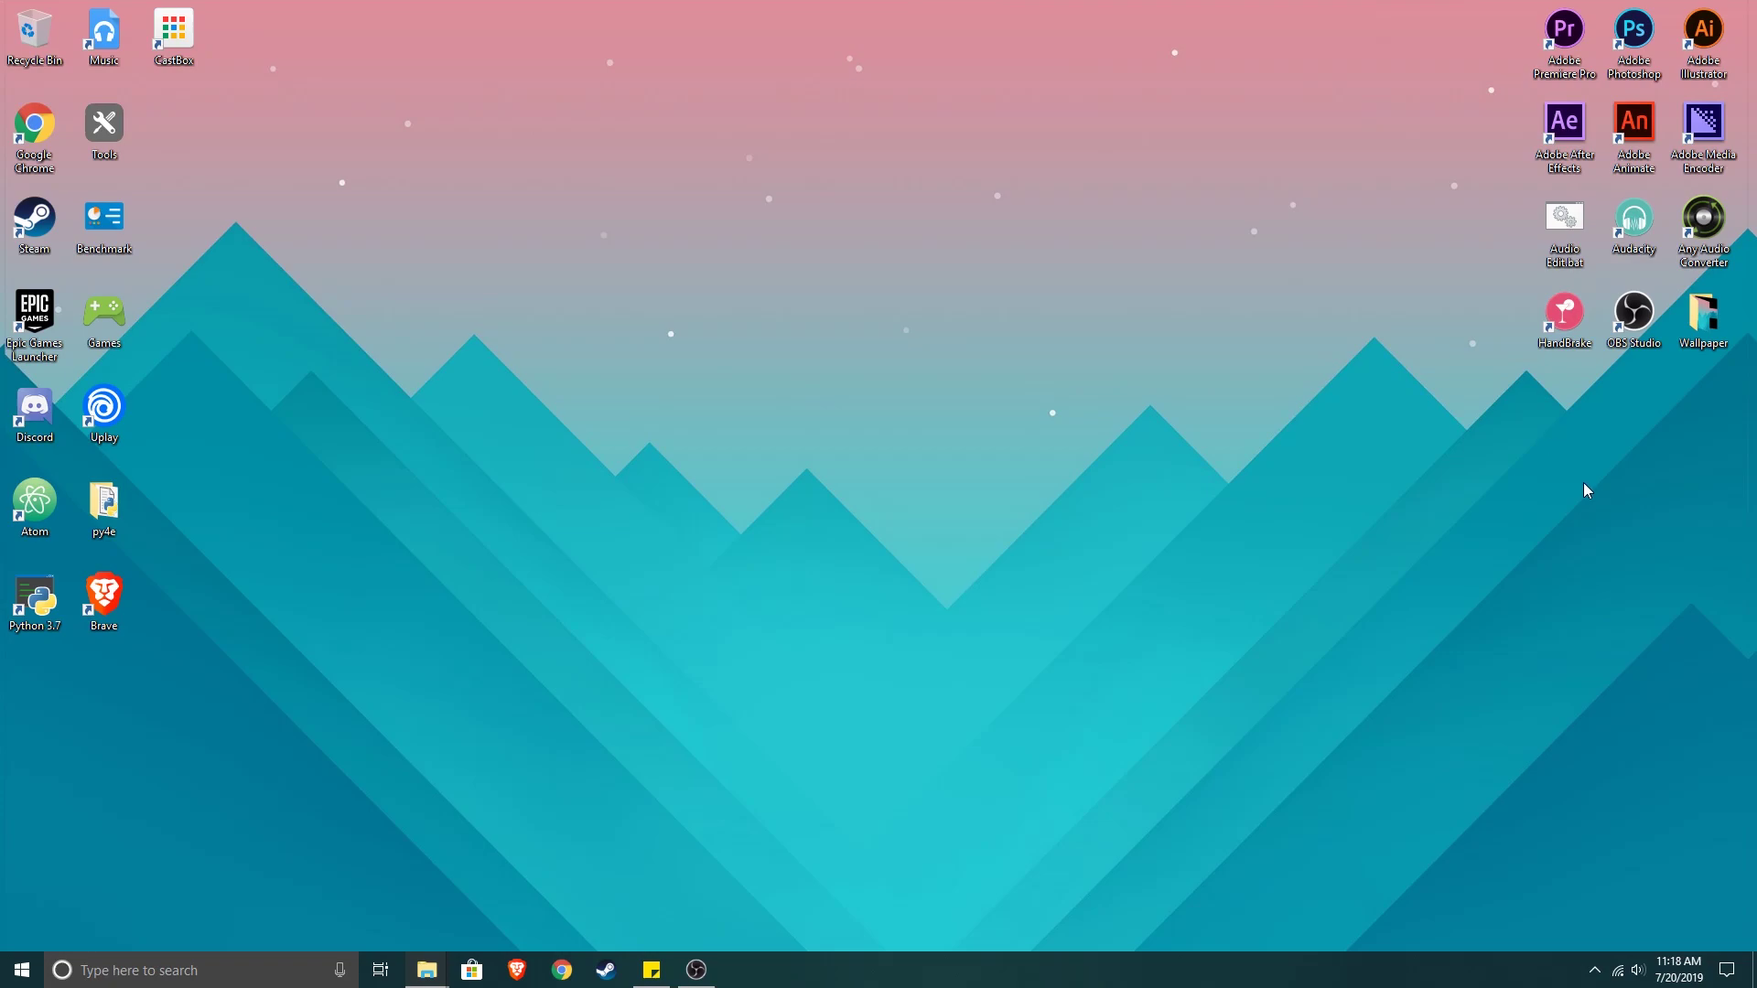
Launch HandBrake and cancel the Source Selection panel, leaving no source loaded.
click(1566, 316)
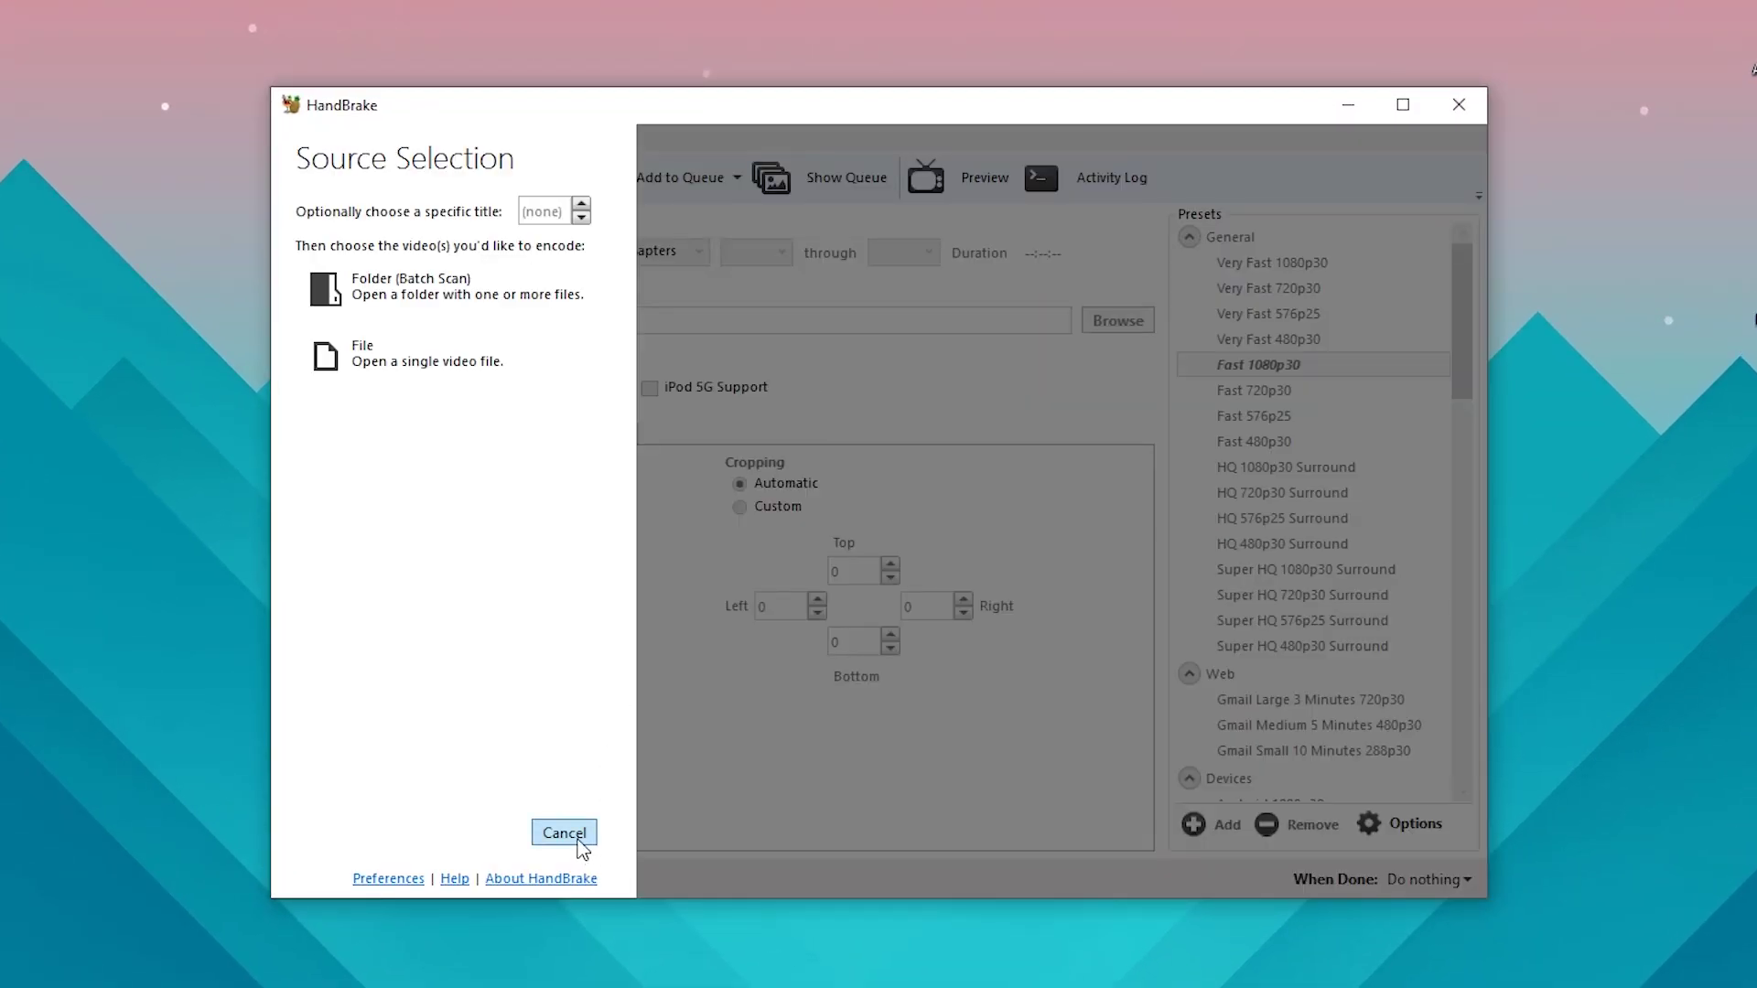
click(560, 832)
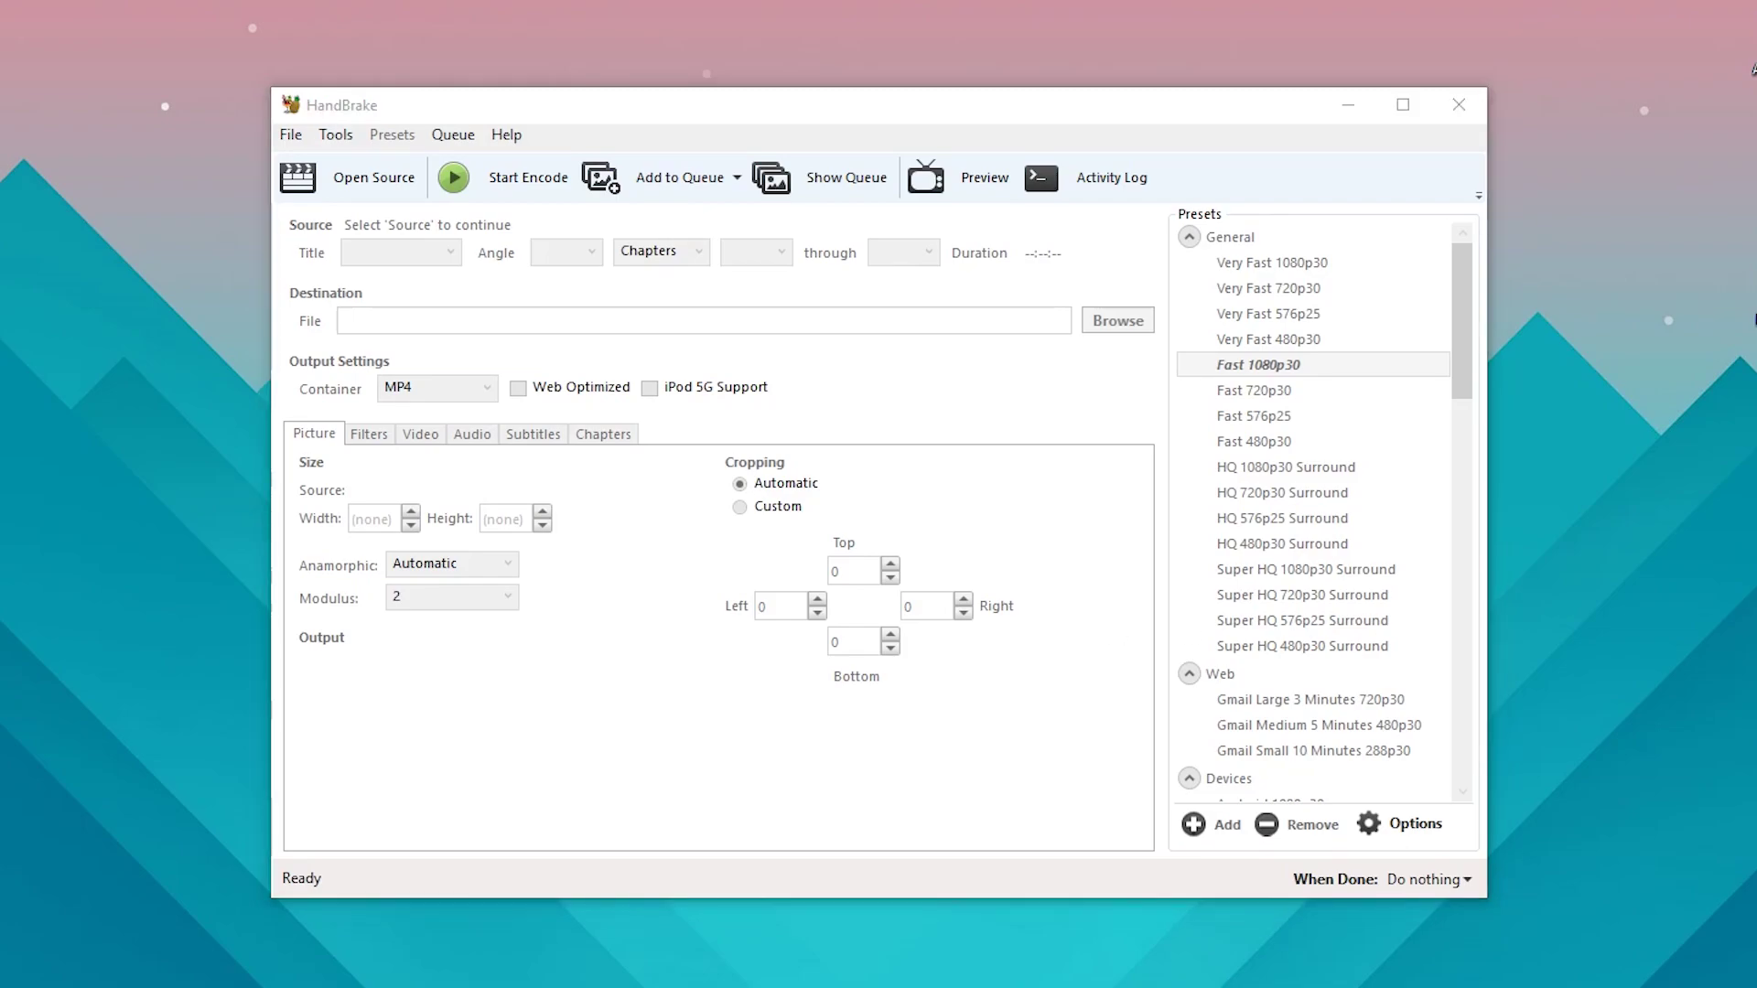
Position the Upgrading Laptop.mp4 Properties window and highlight its 683 MB file size.
drag(884, 190, 801, 240)
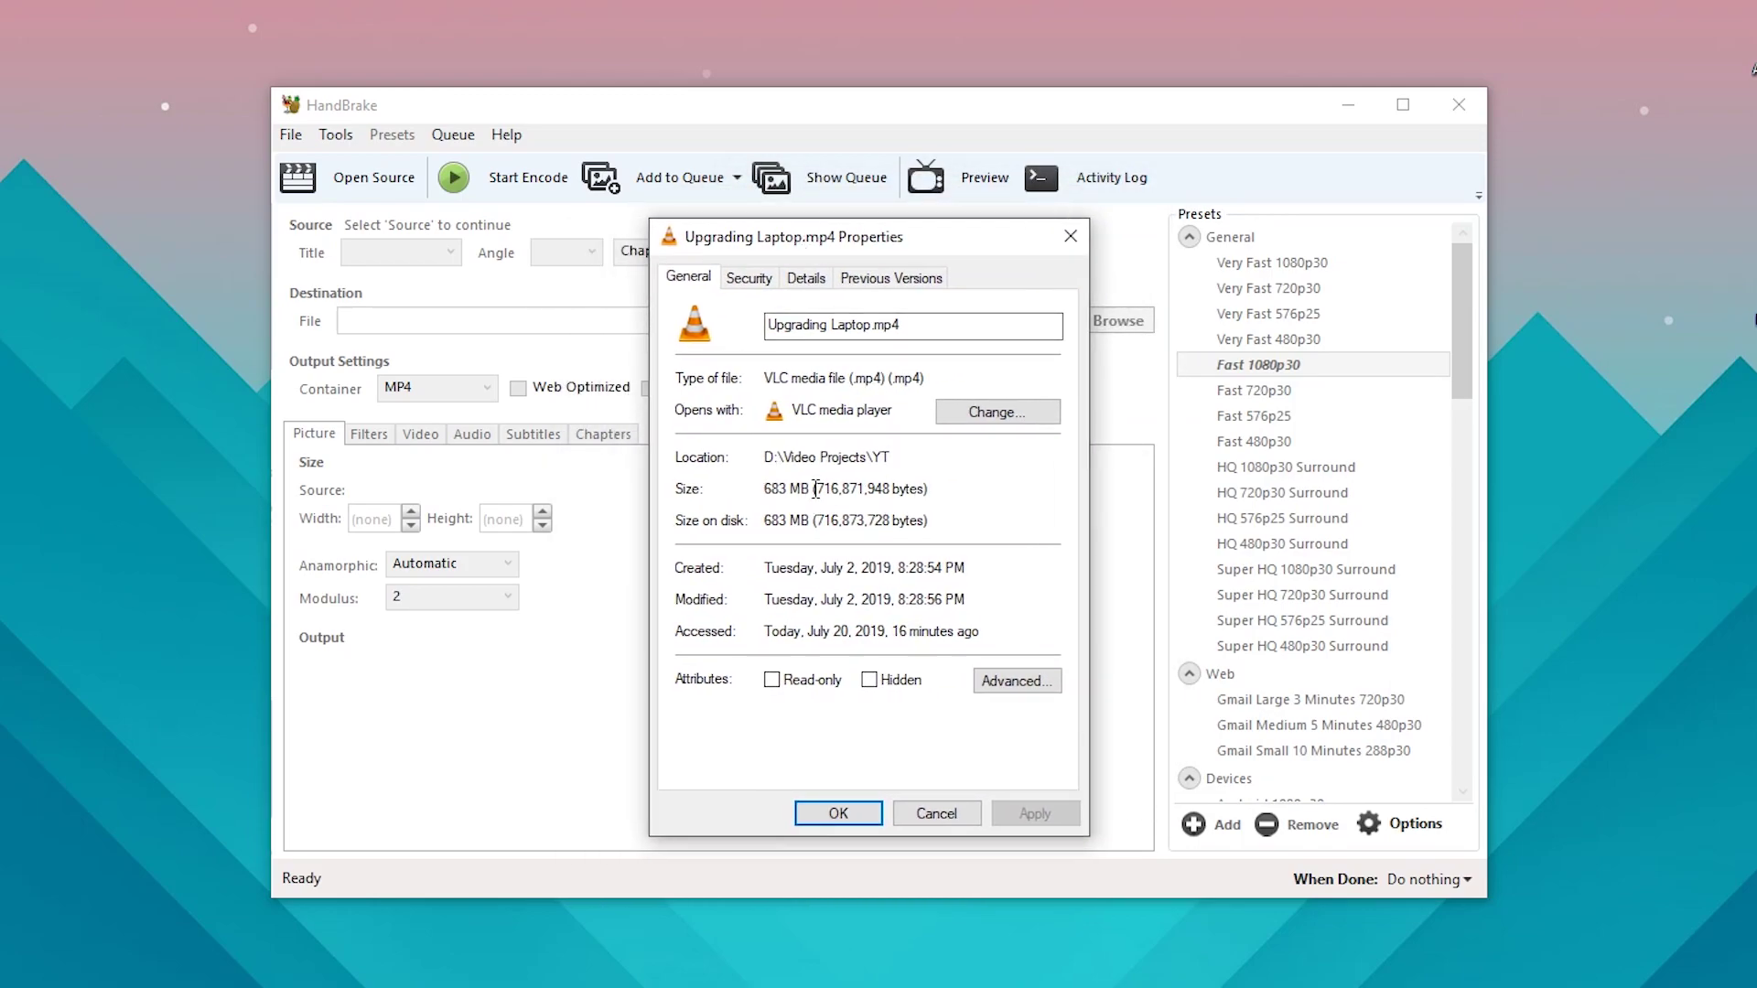
drag(816, 491, 729, 494)
mouse_move(907, 248)
mouse_down()
mouse_move(915, 229)
mouse_move(881, 225)
mouse_move(897, 236)
mouse_up()
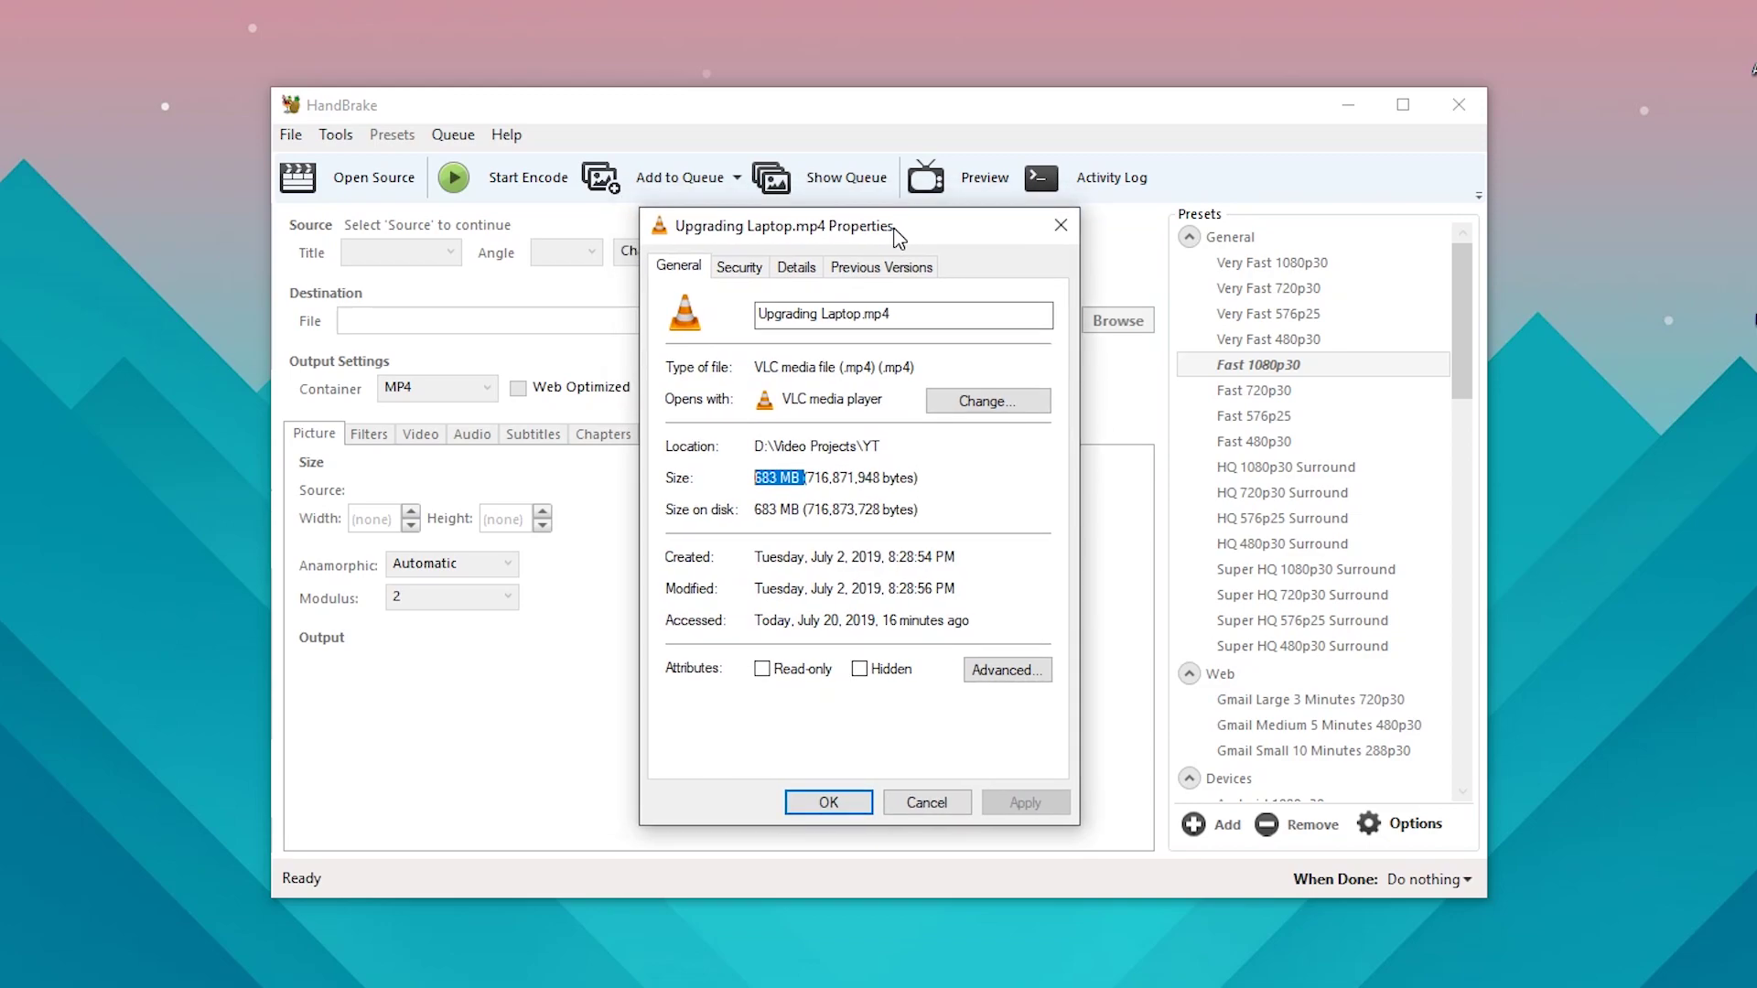
Review the Details tab: 1920x1080 frames, 59.94 fps and 10160kbps total bitrate.
click(793, 277)
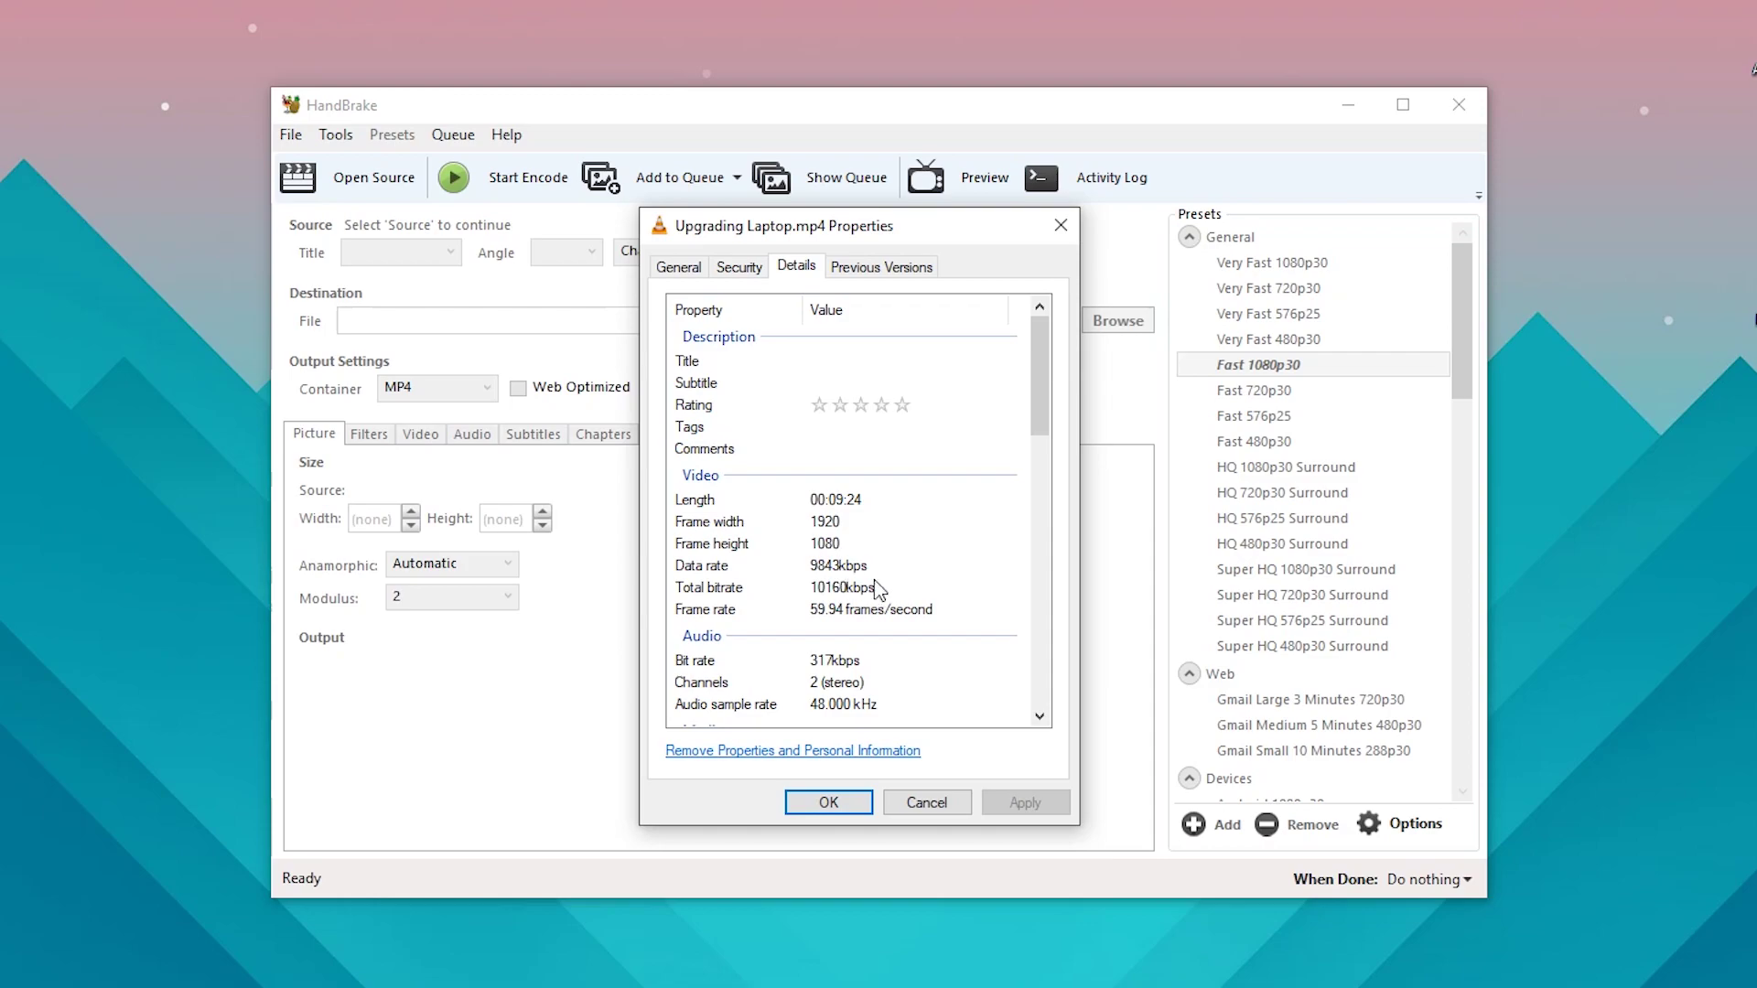
scroll(865, 594, down, 1)
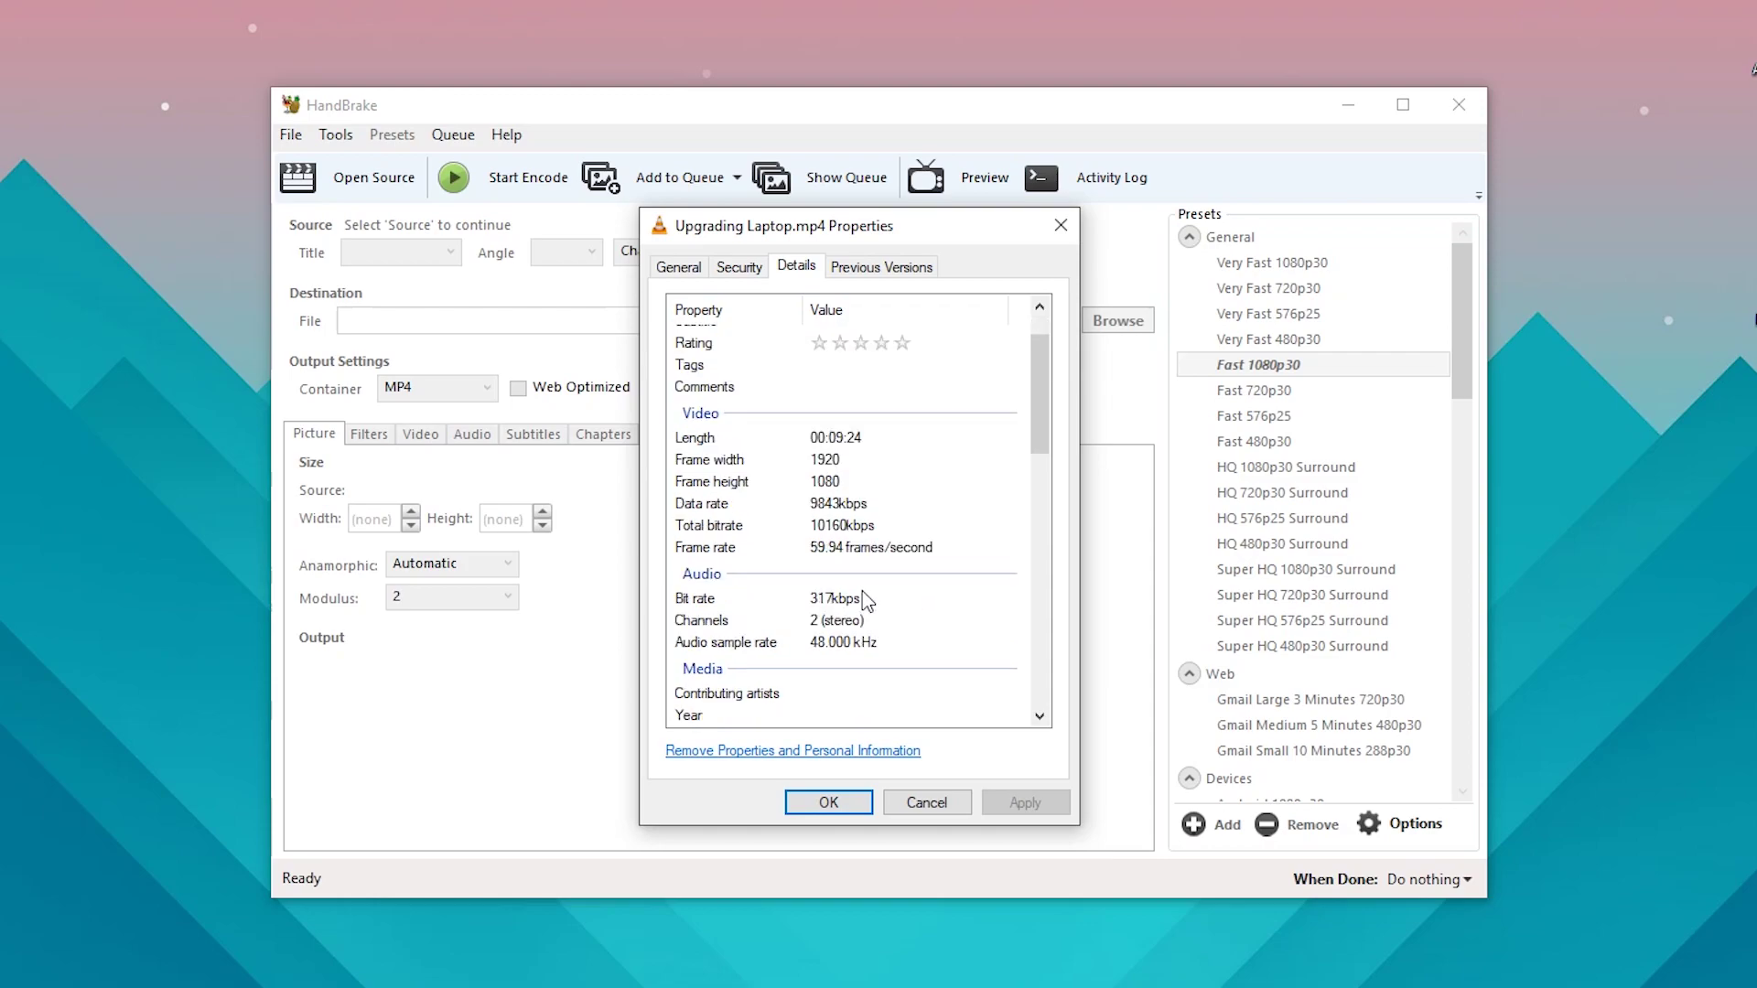
click(873, 528)
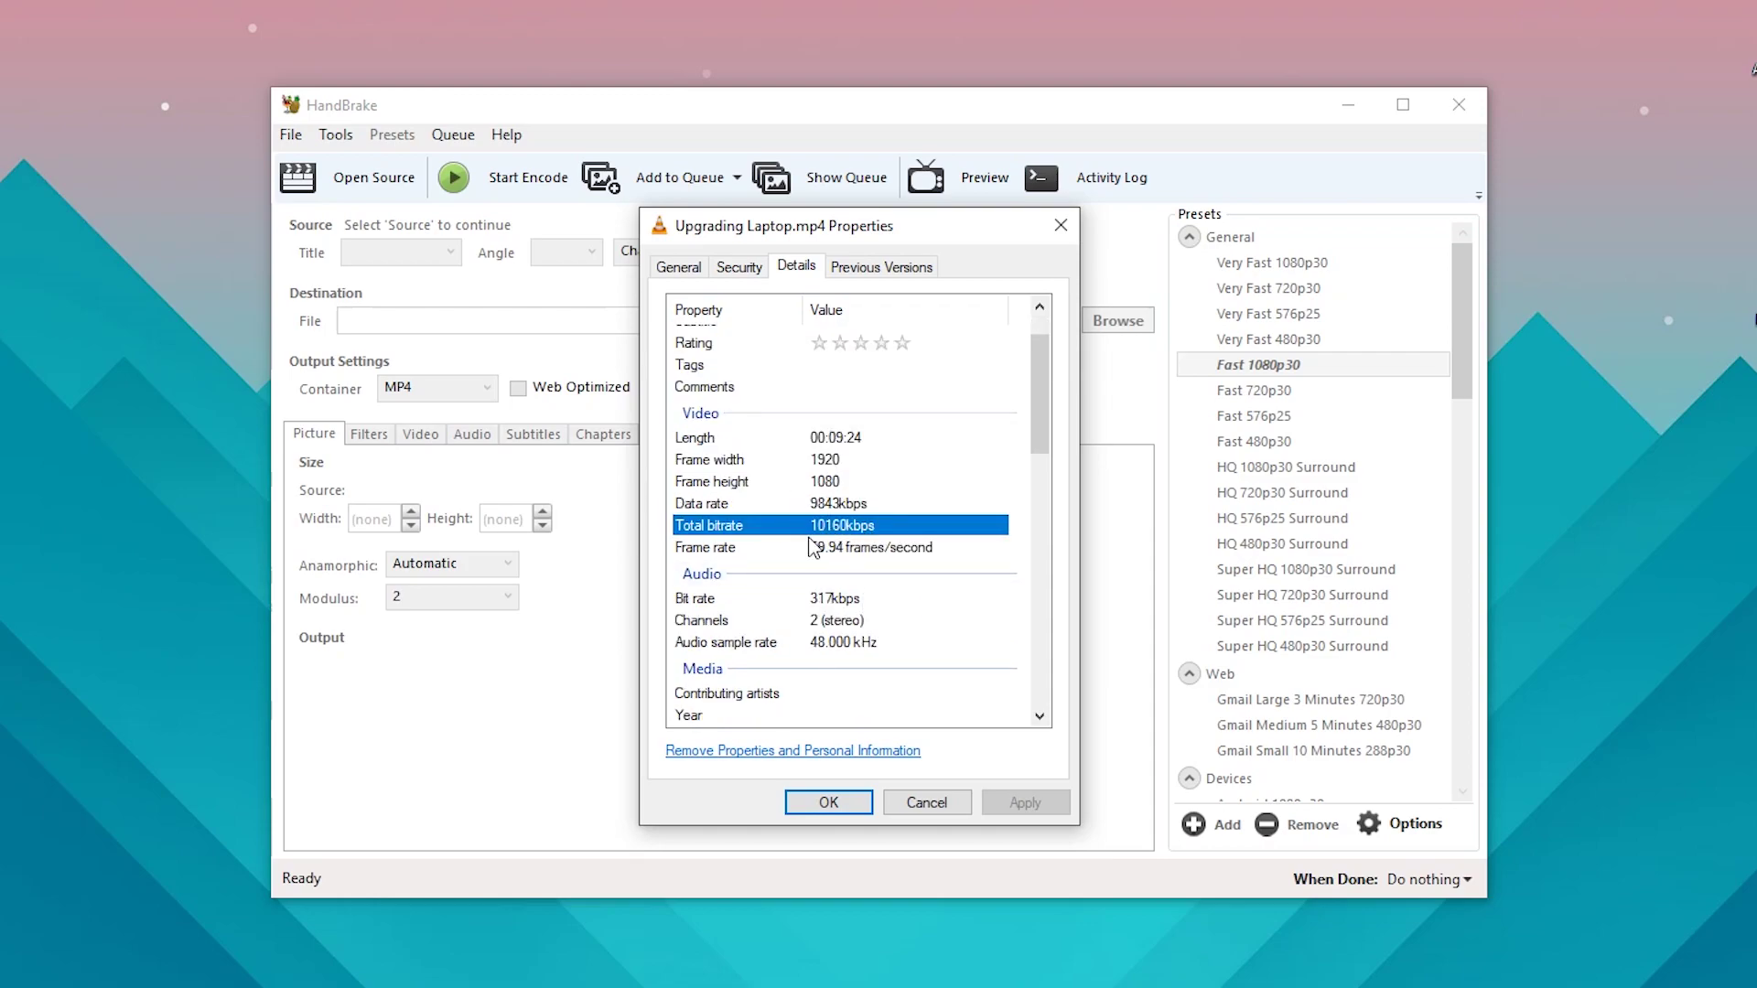
scroll(886, 553, down, 12)
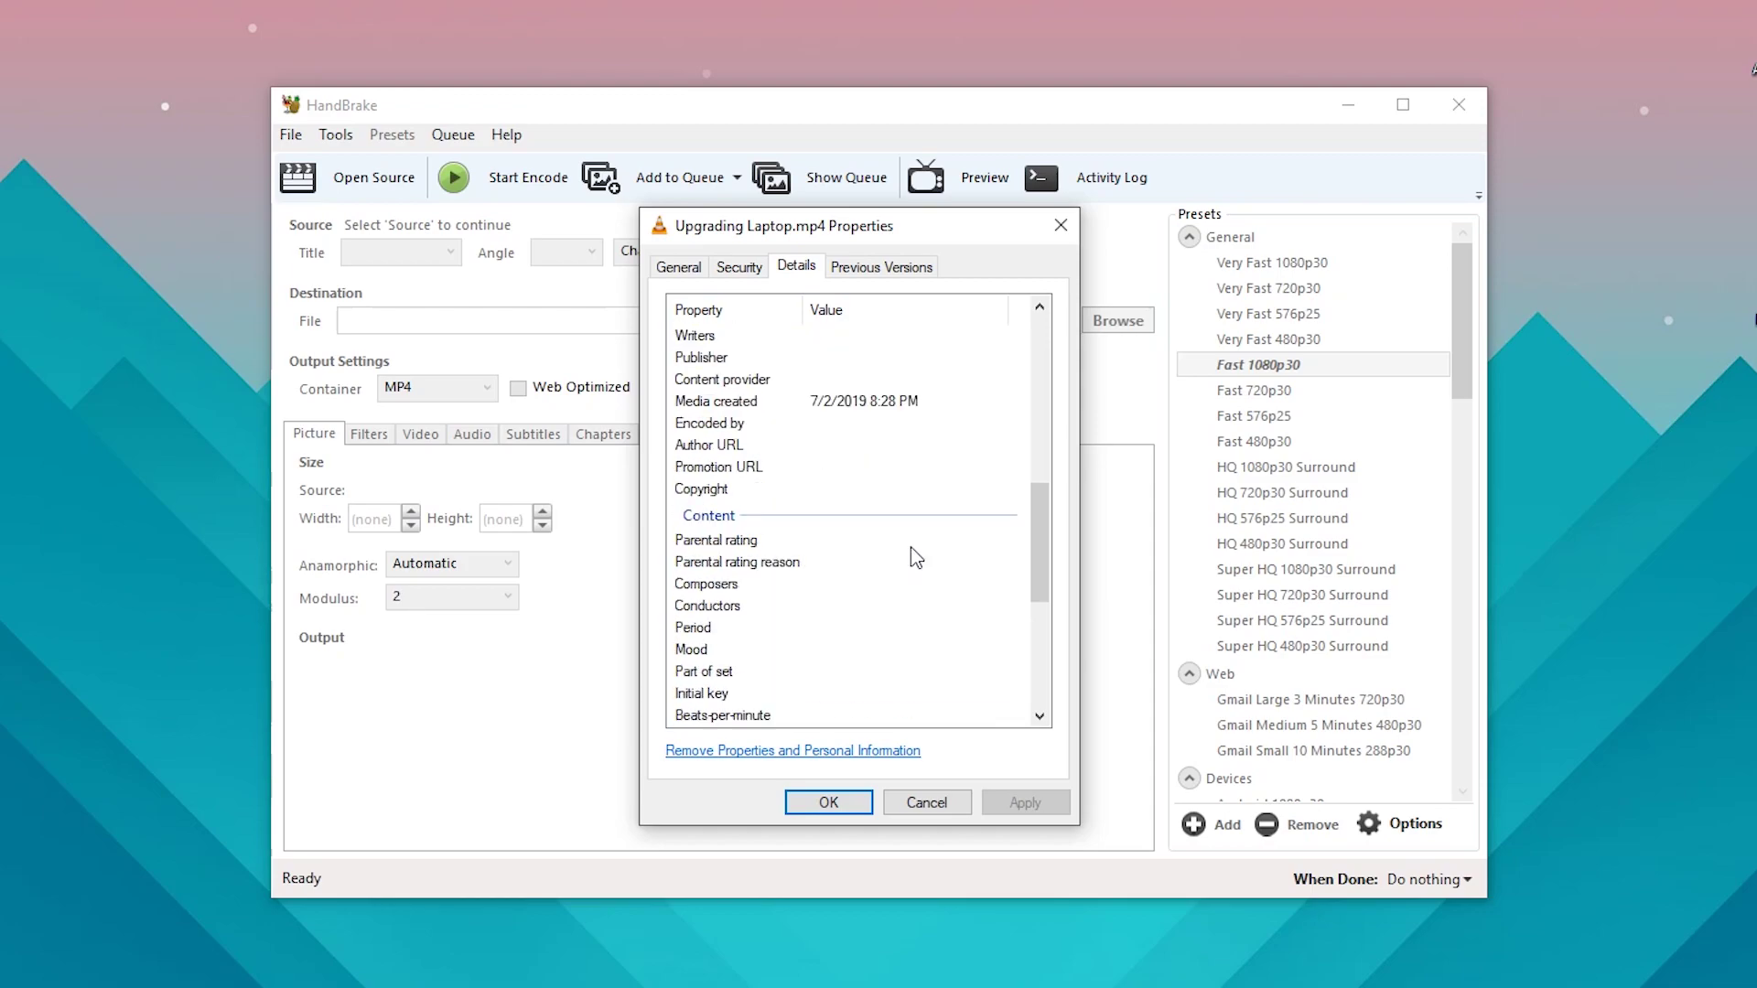
scroll(915, 554, down, 1)
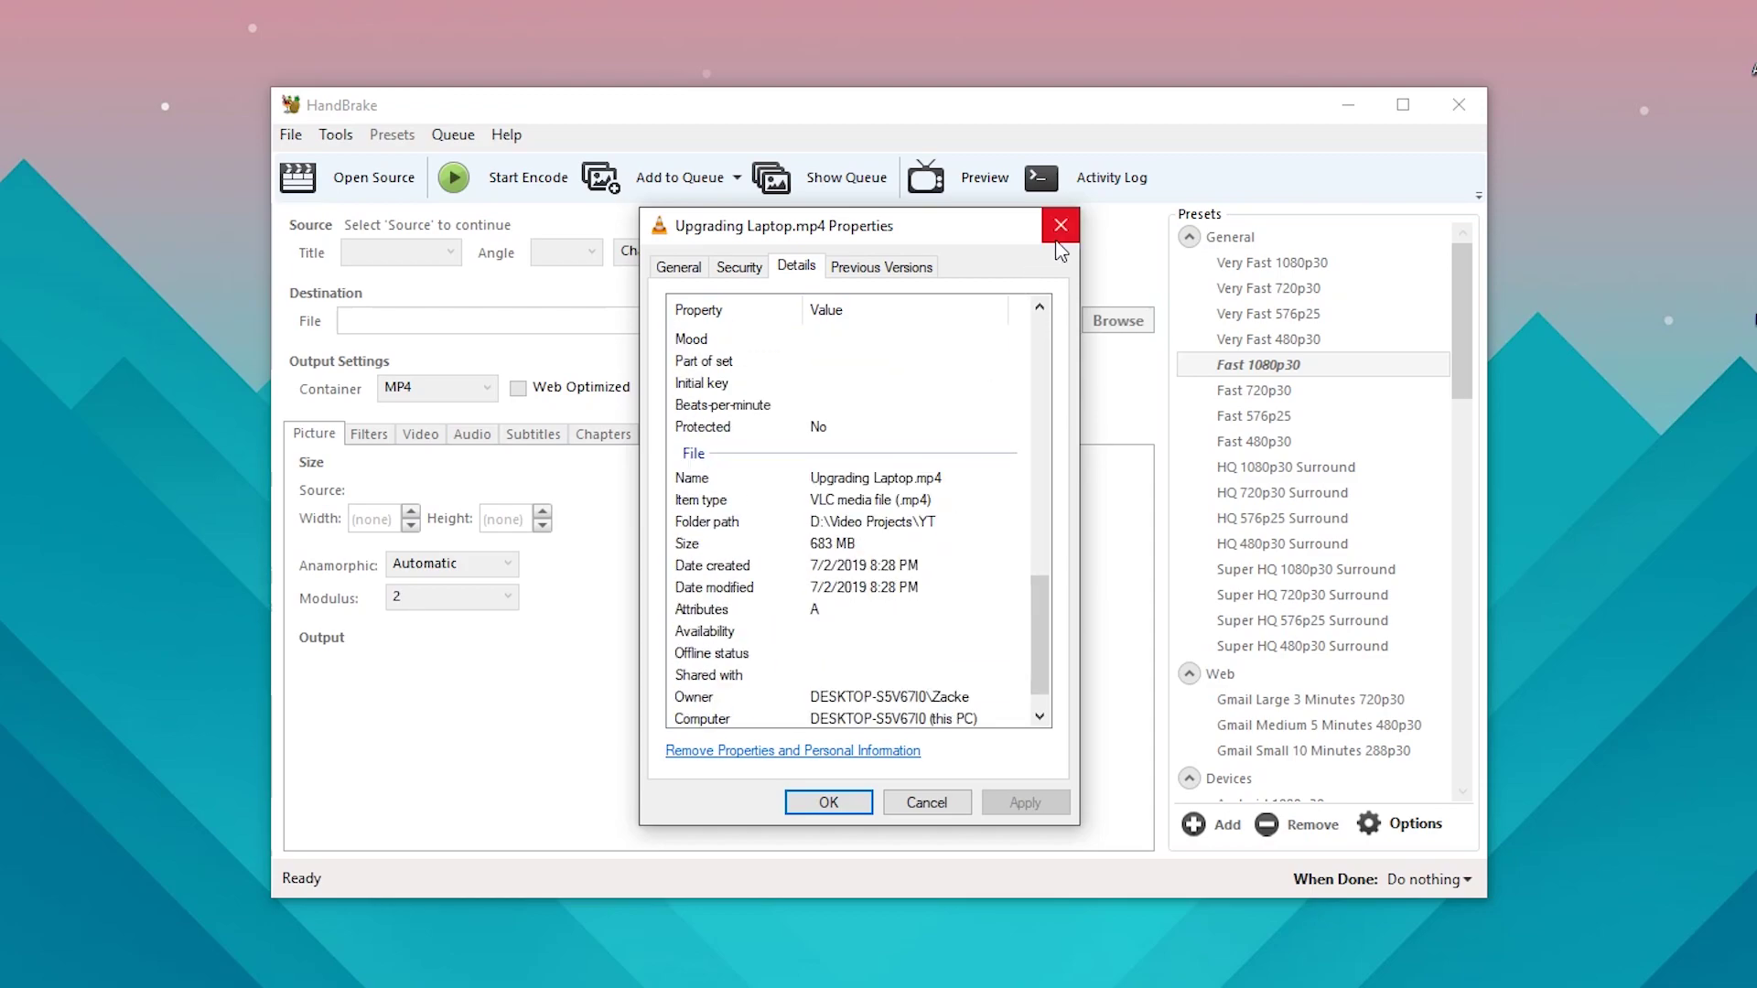
scroll(915, 494, up, 10)
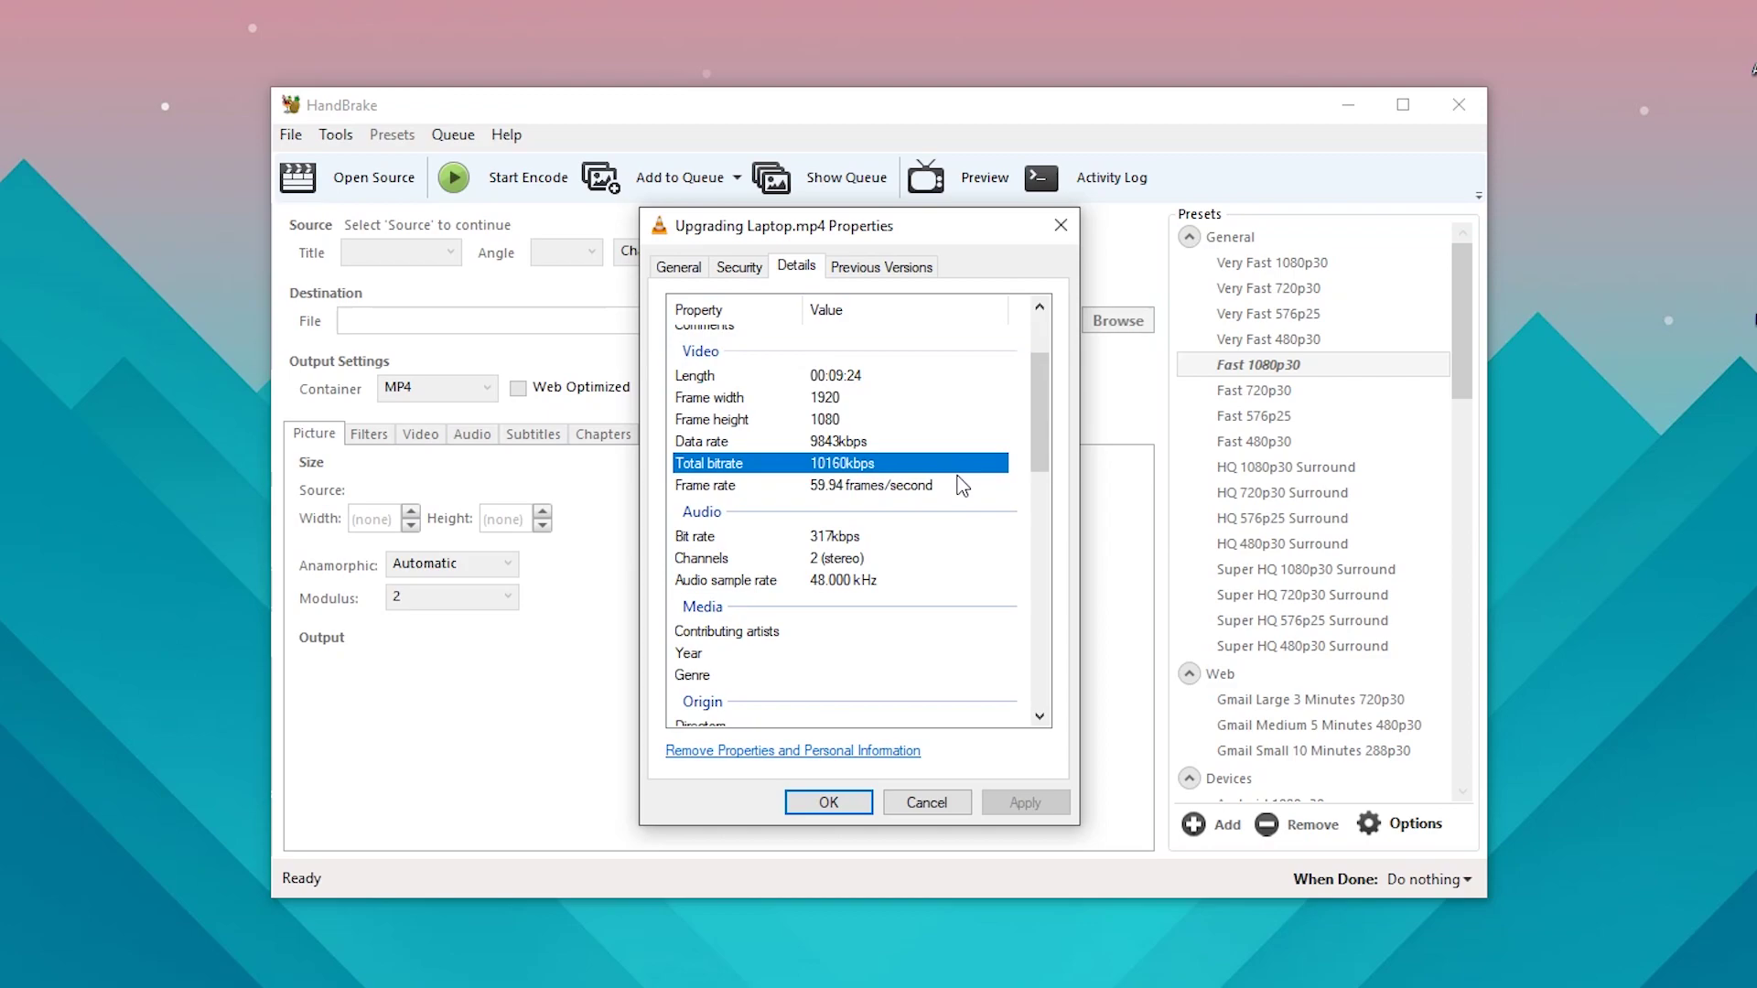
scroll(959, 484, up, 1)
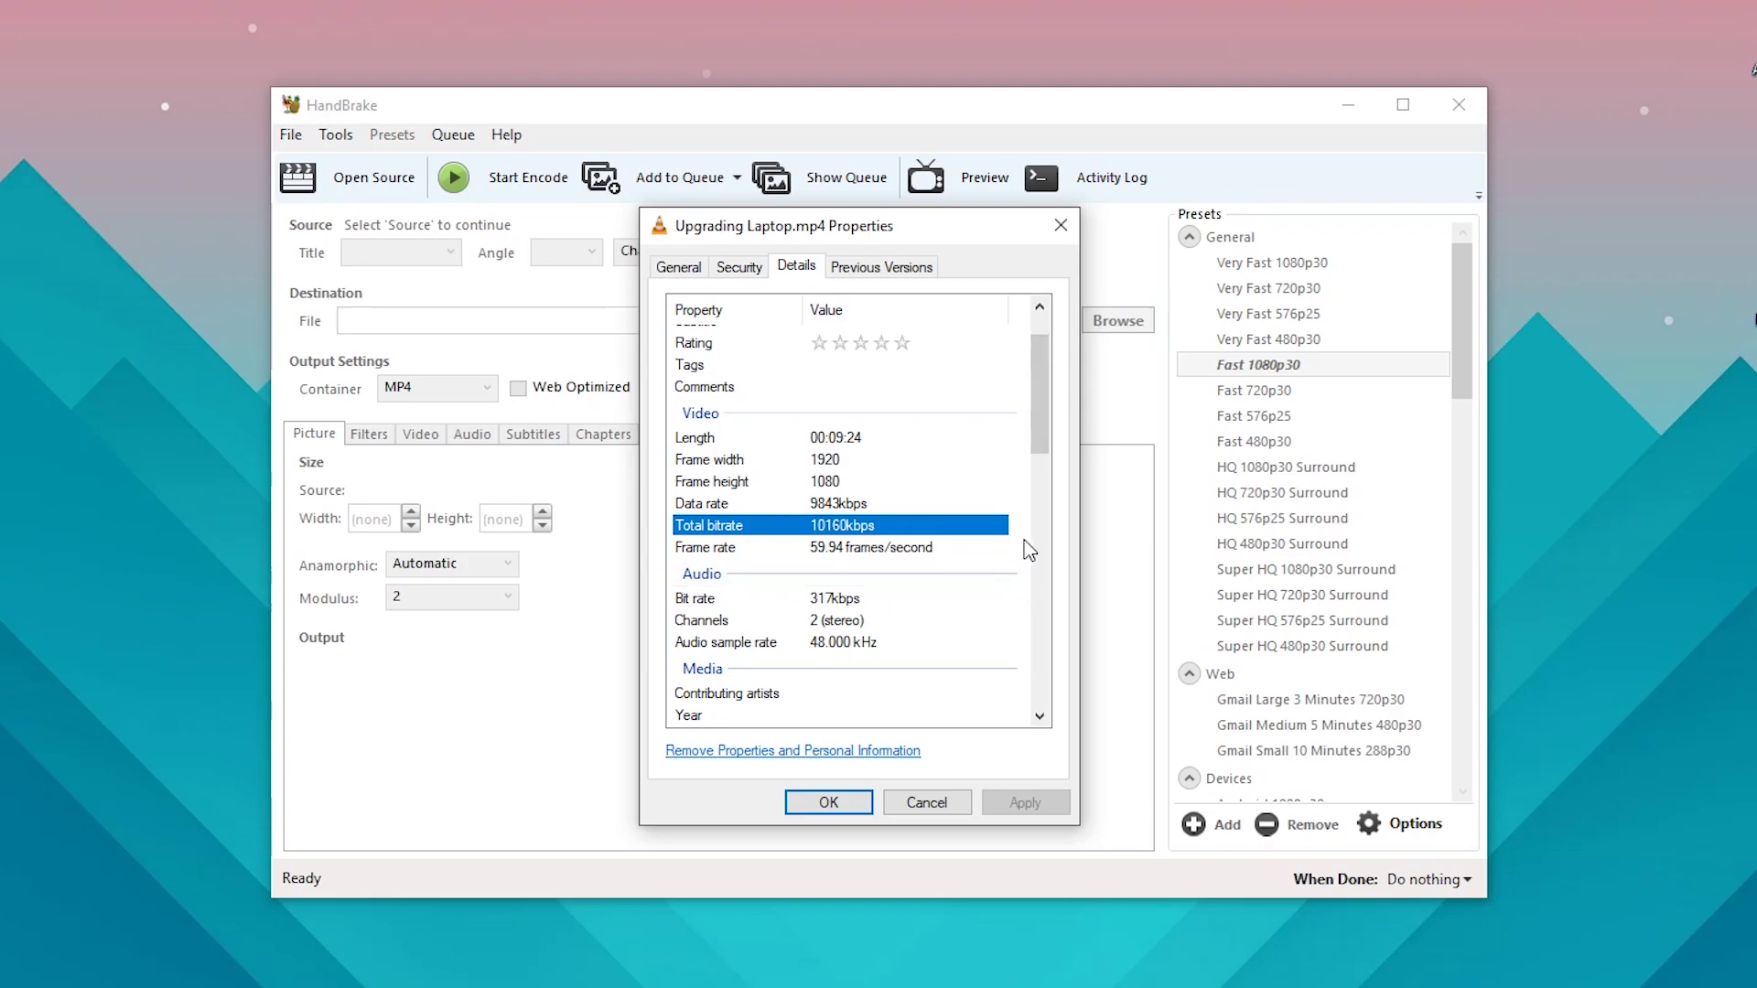
Load Upgrading Laptop.mp4 as the HandBrake source and try a 1280x720 output size.
click(1059, 226)
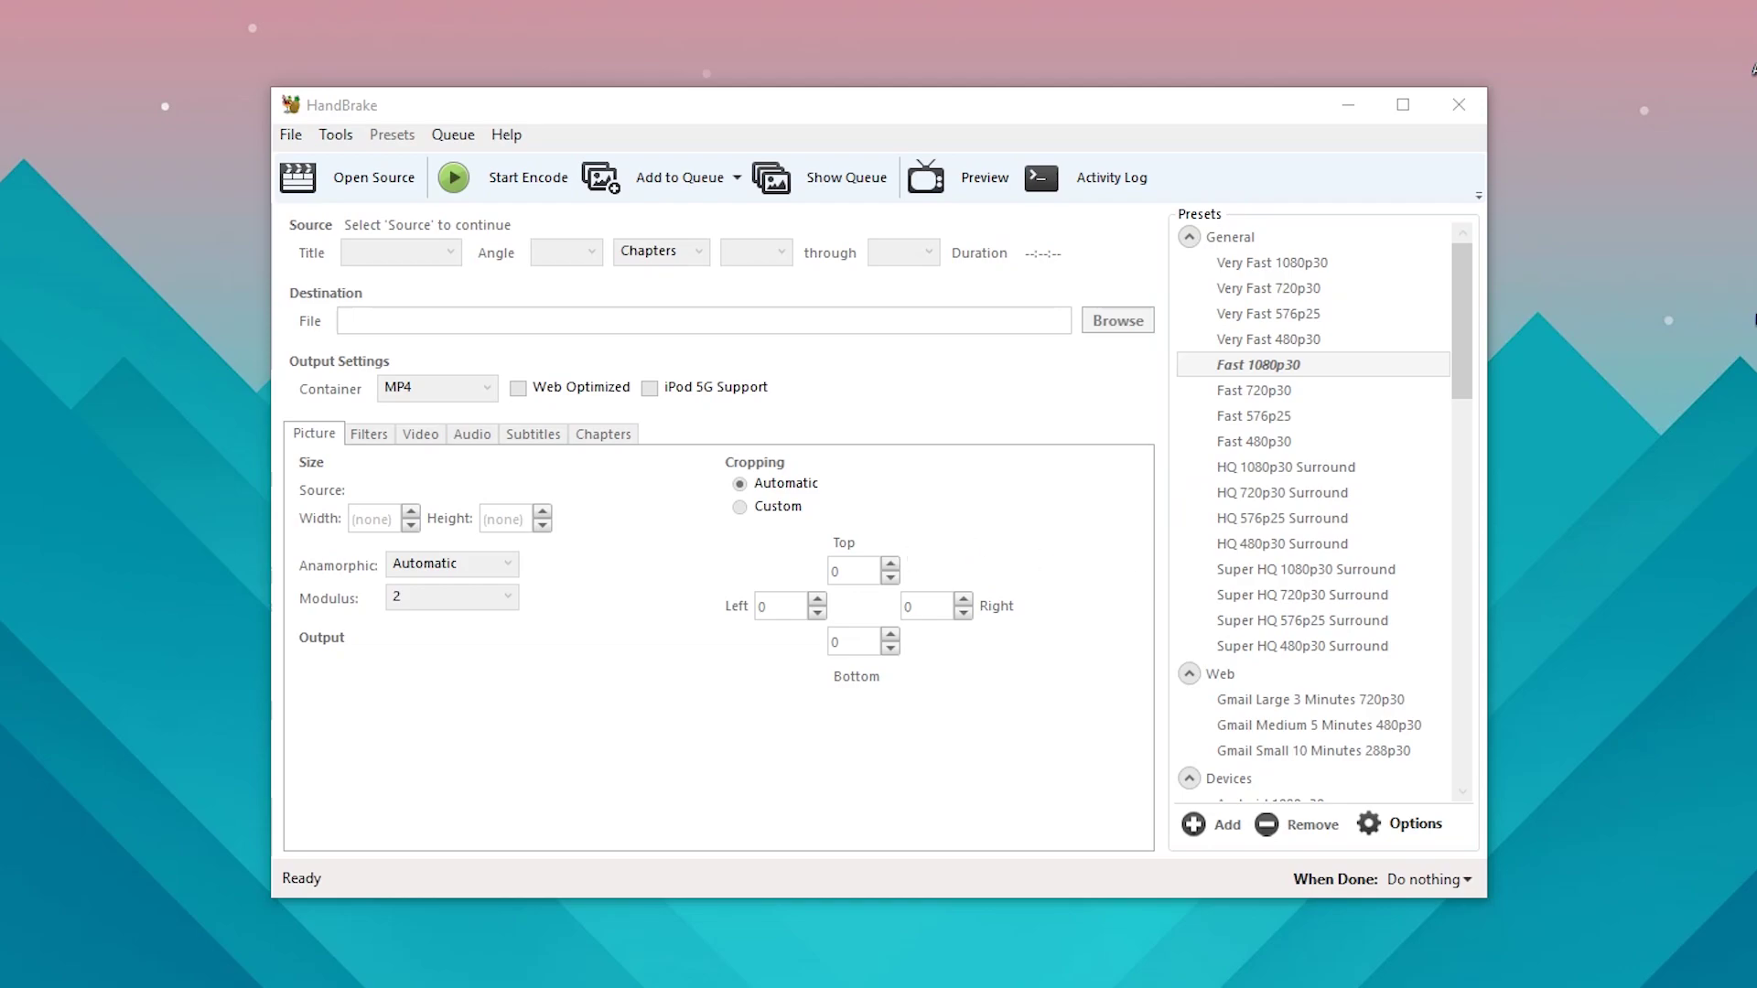
drag(1755, 321, 840, 517)
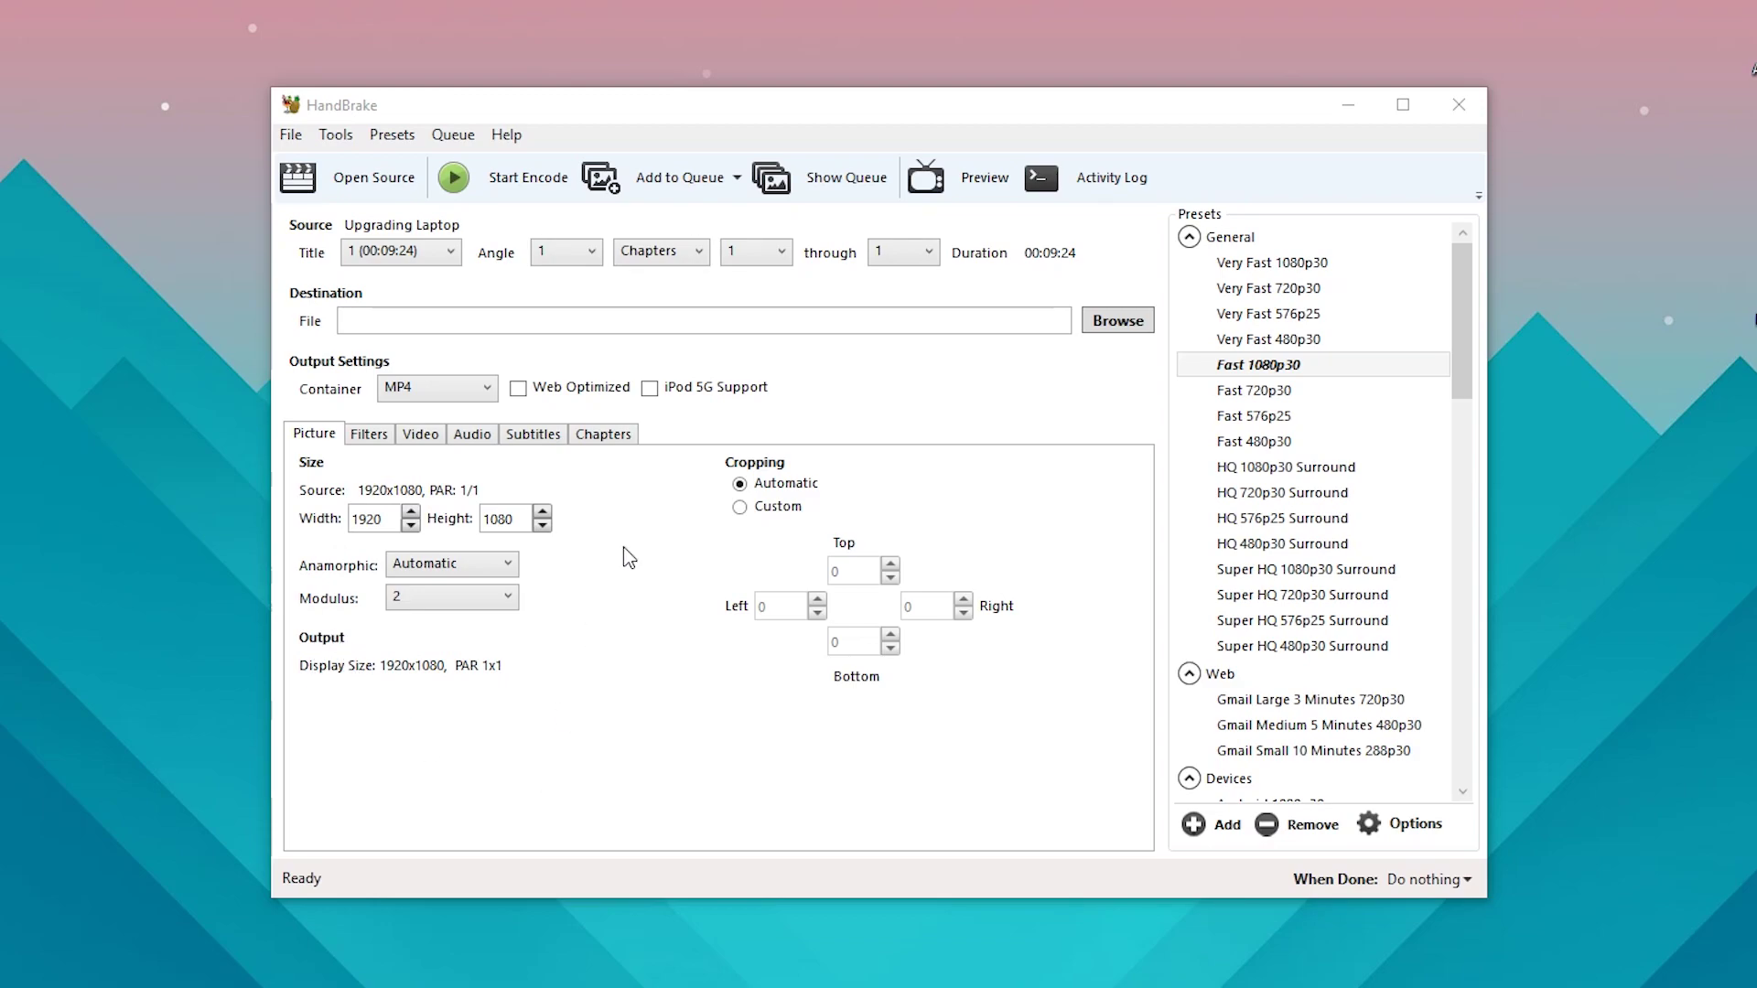
double_click(371, 518)
text(12)
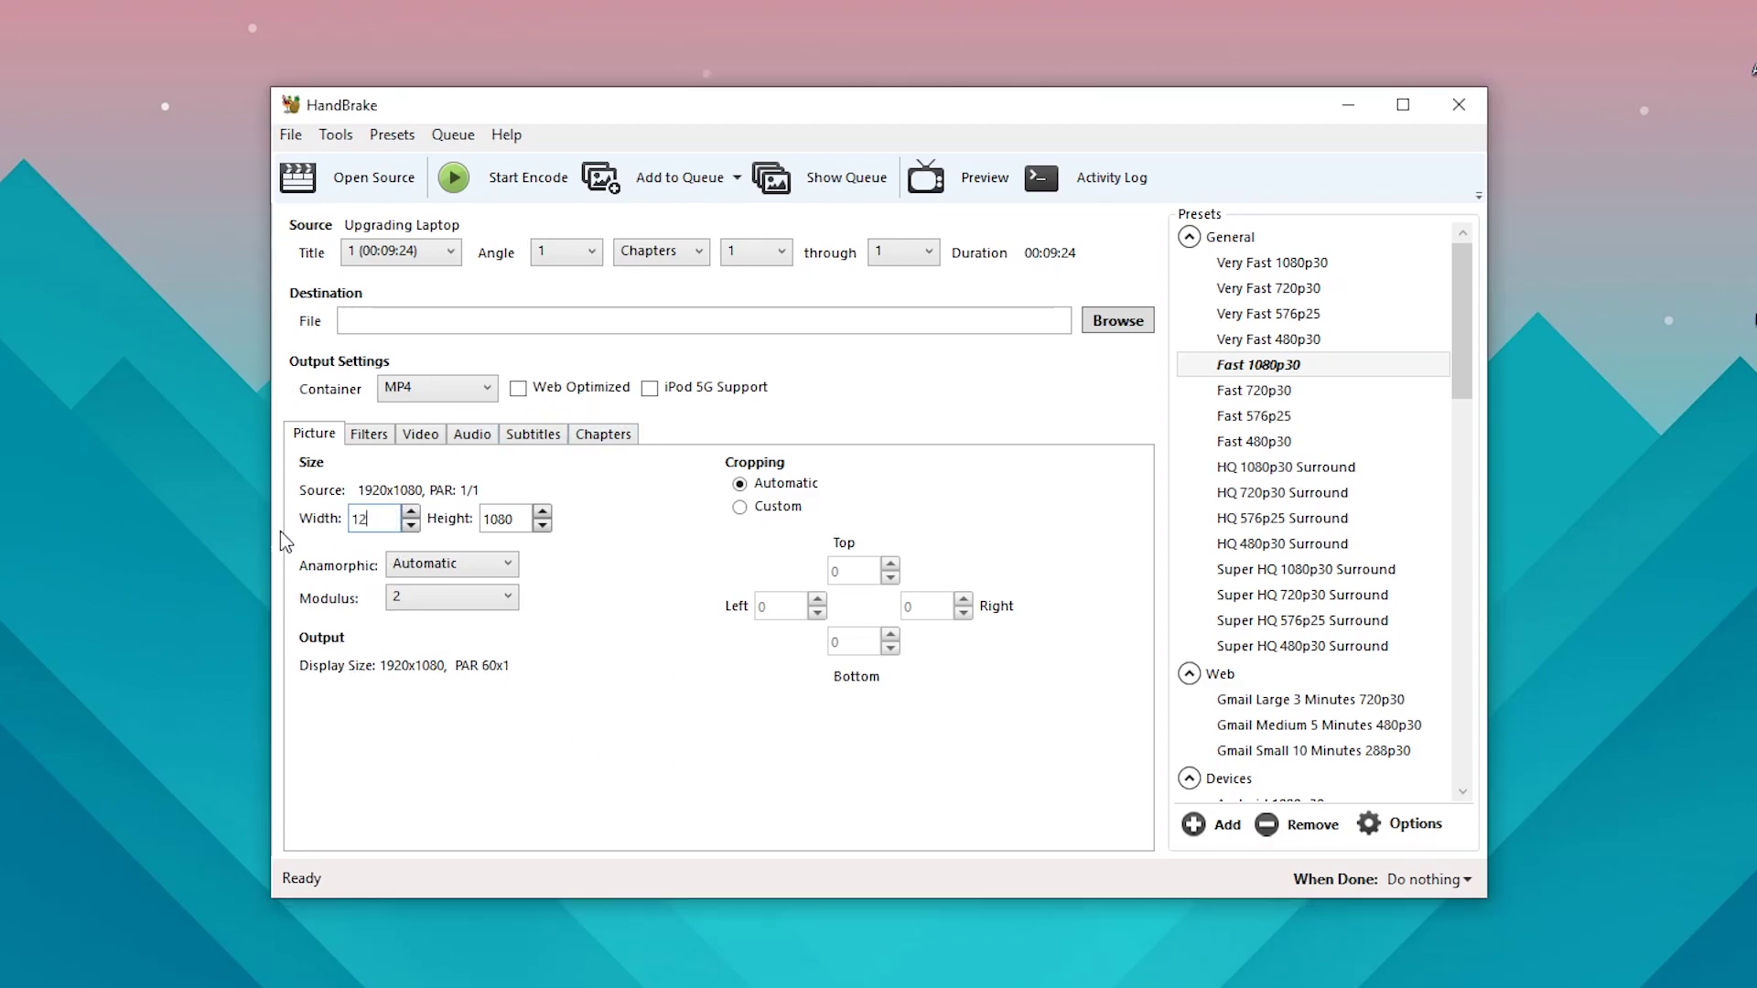
text(80)
key(Tab)
text(720)
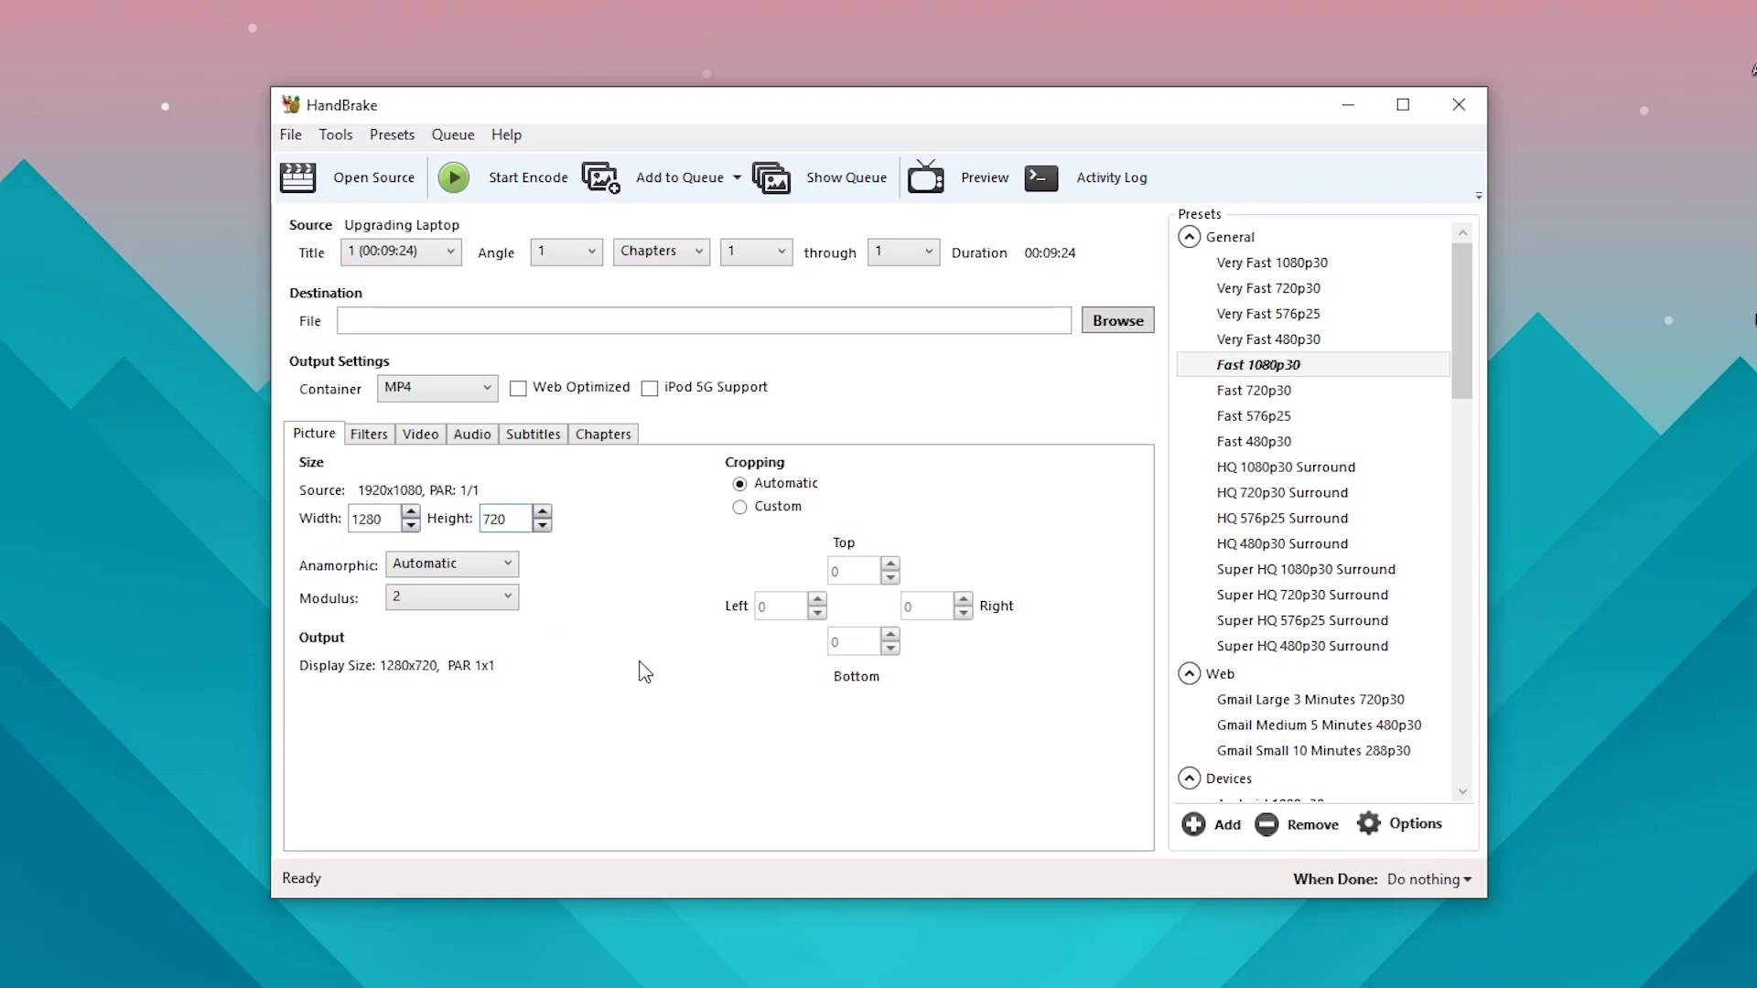
Restore the output dimensions to width 1920 and height 1080.
key(shift+Tab)
text(1920)
key(Tab)
text(1080)
On the Video tab, set the framerate to 60 FPS with Peak Framerate, keeping H.264.
click(369, 434)
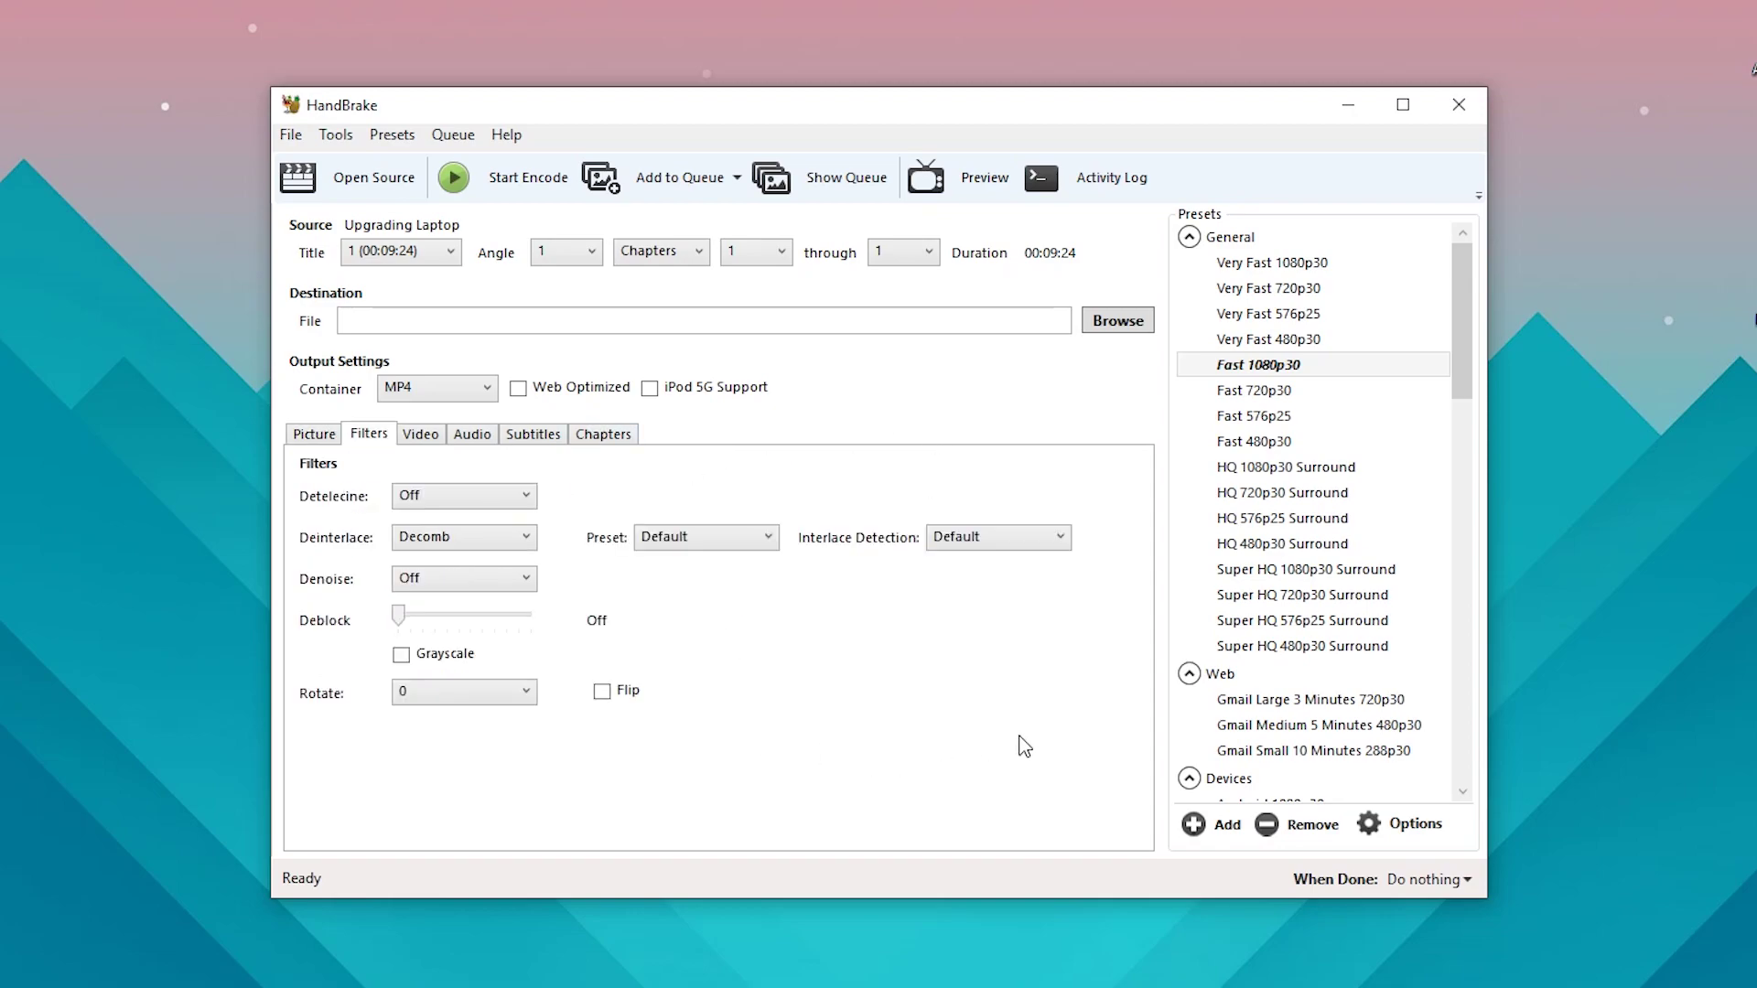
click(422, 437)
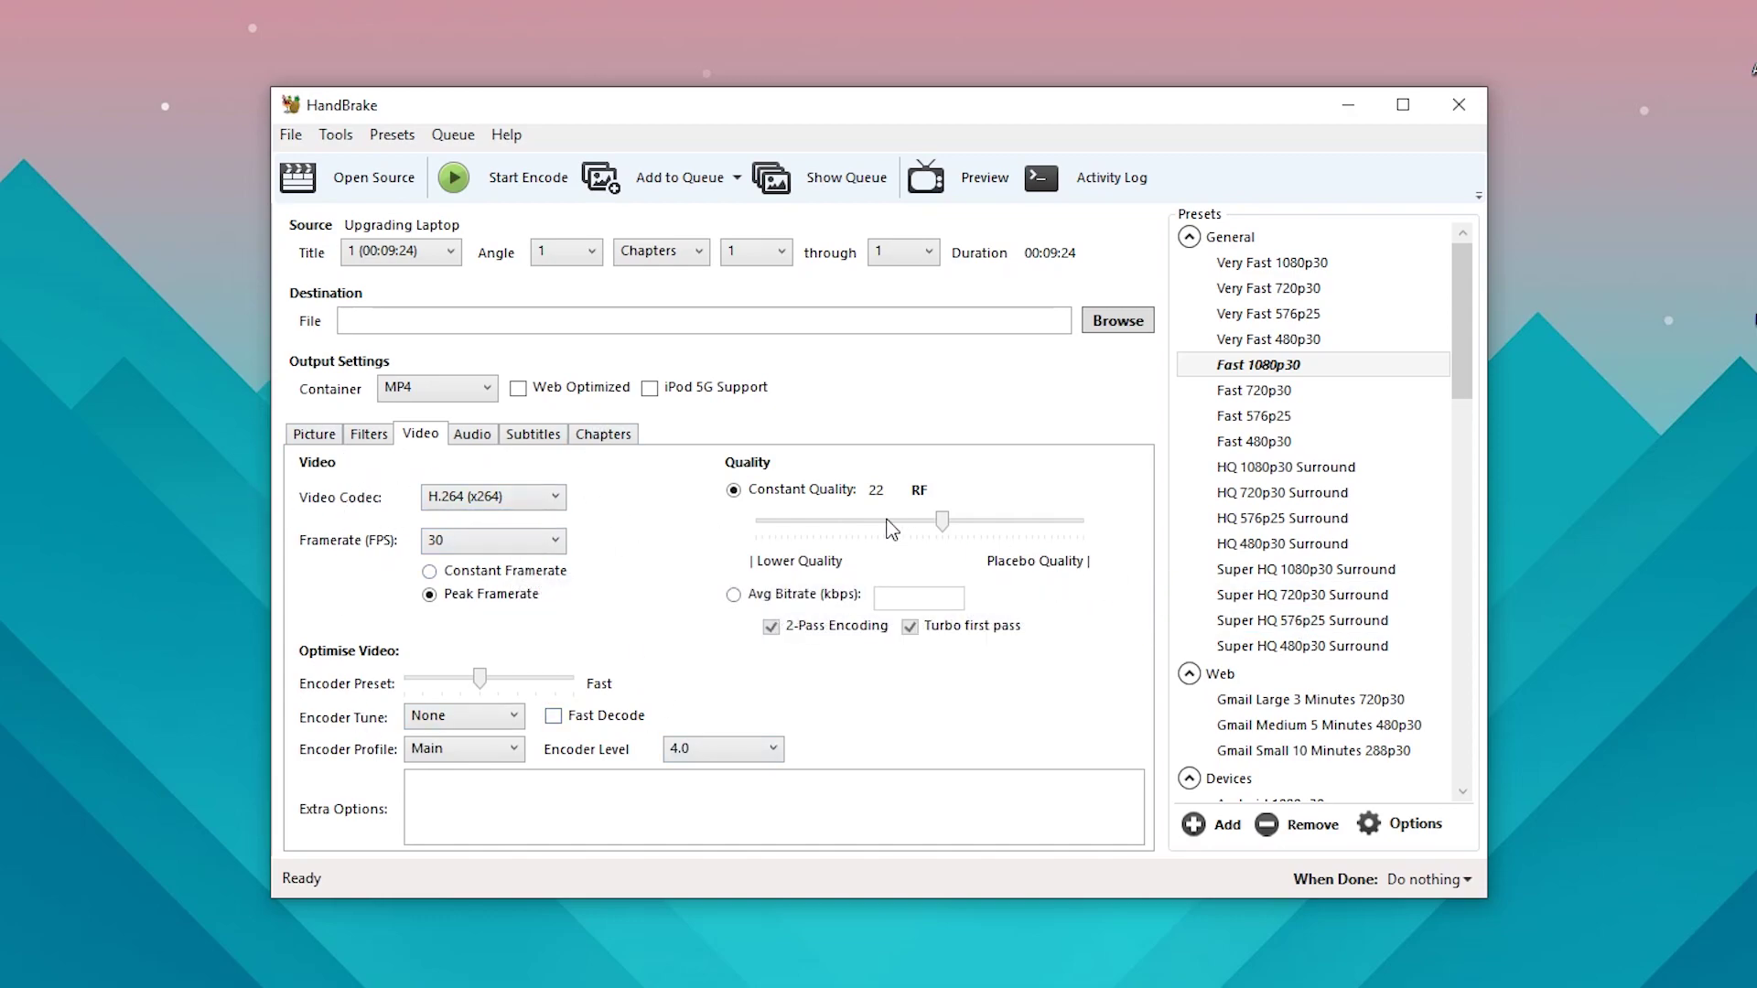
click(480, 546)
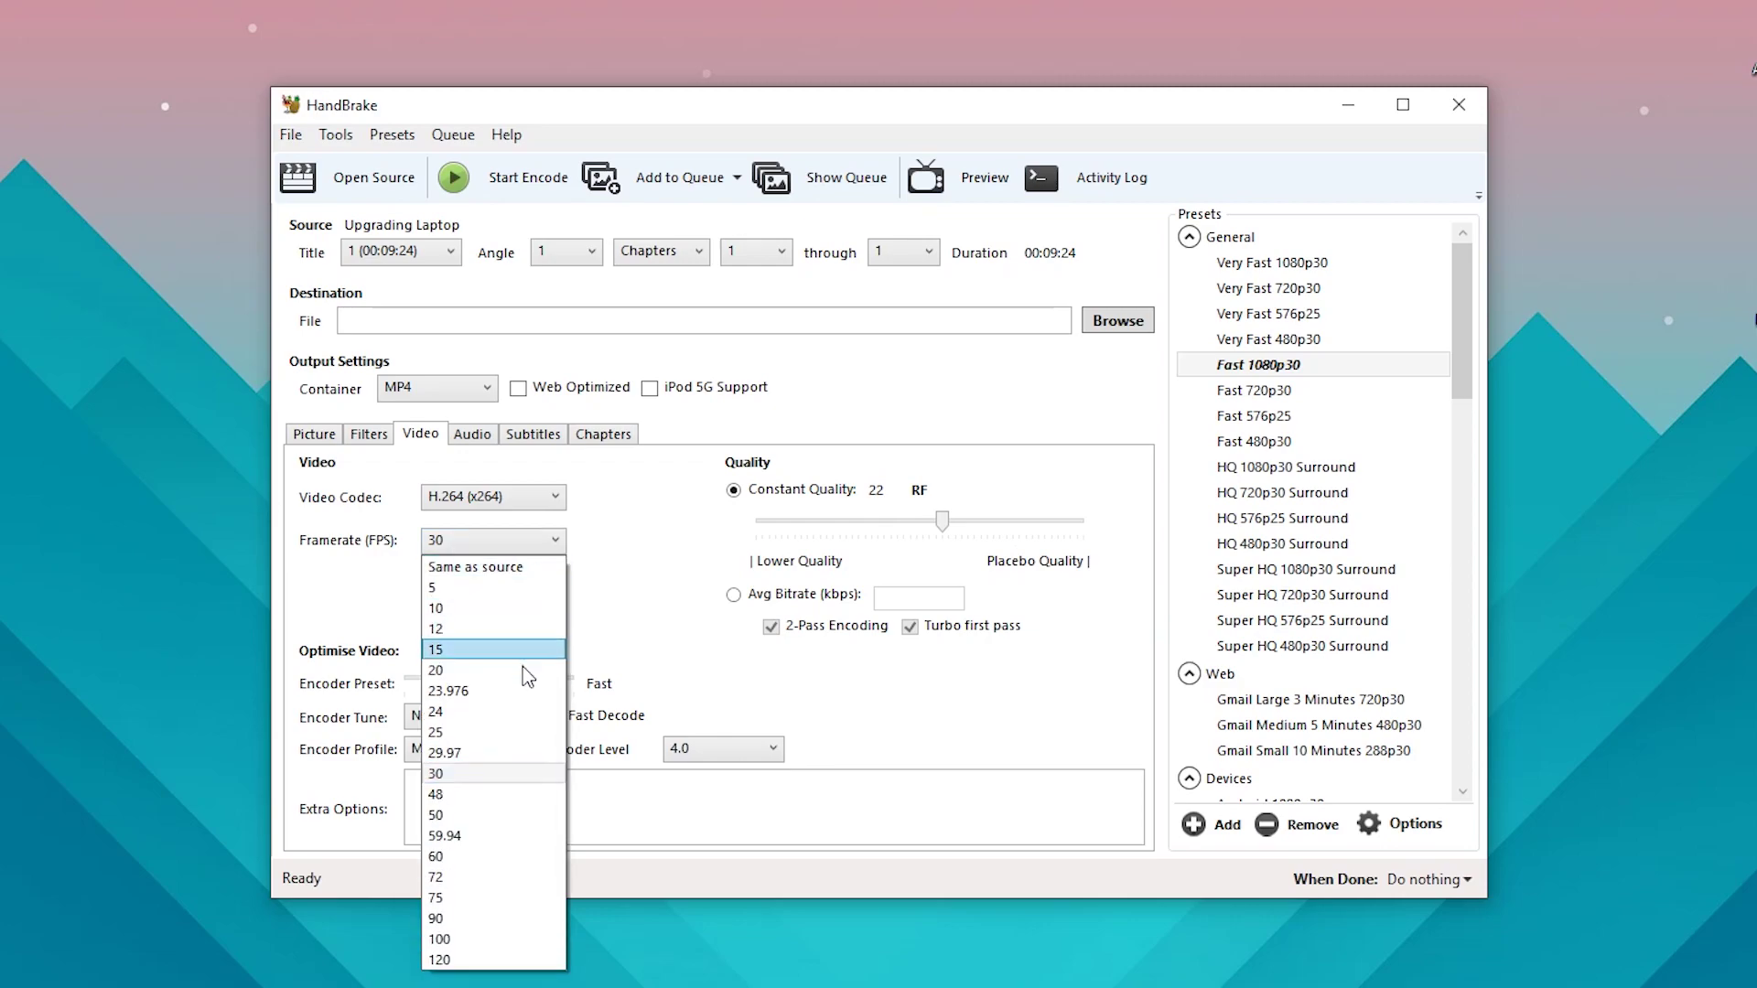
click(481, 856)
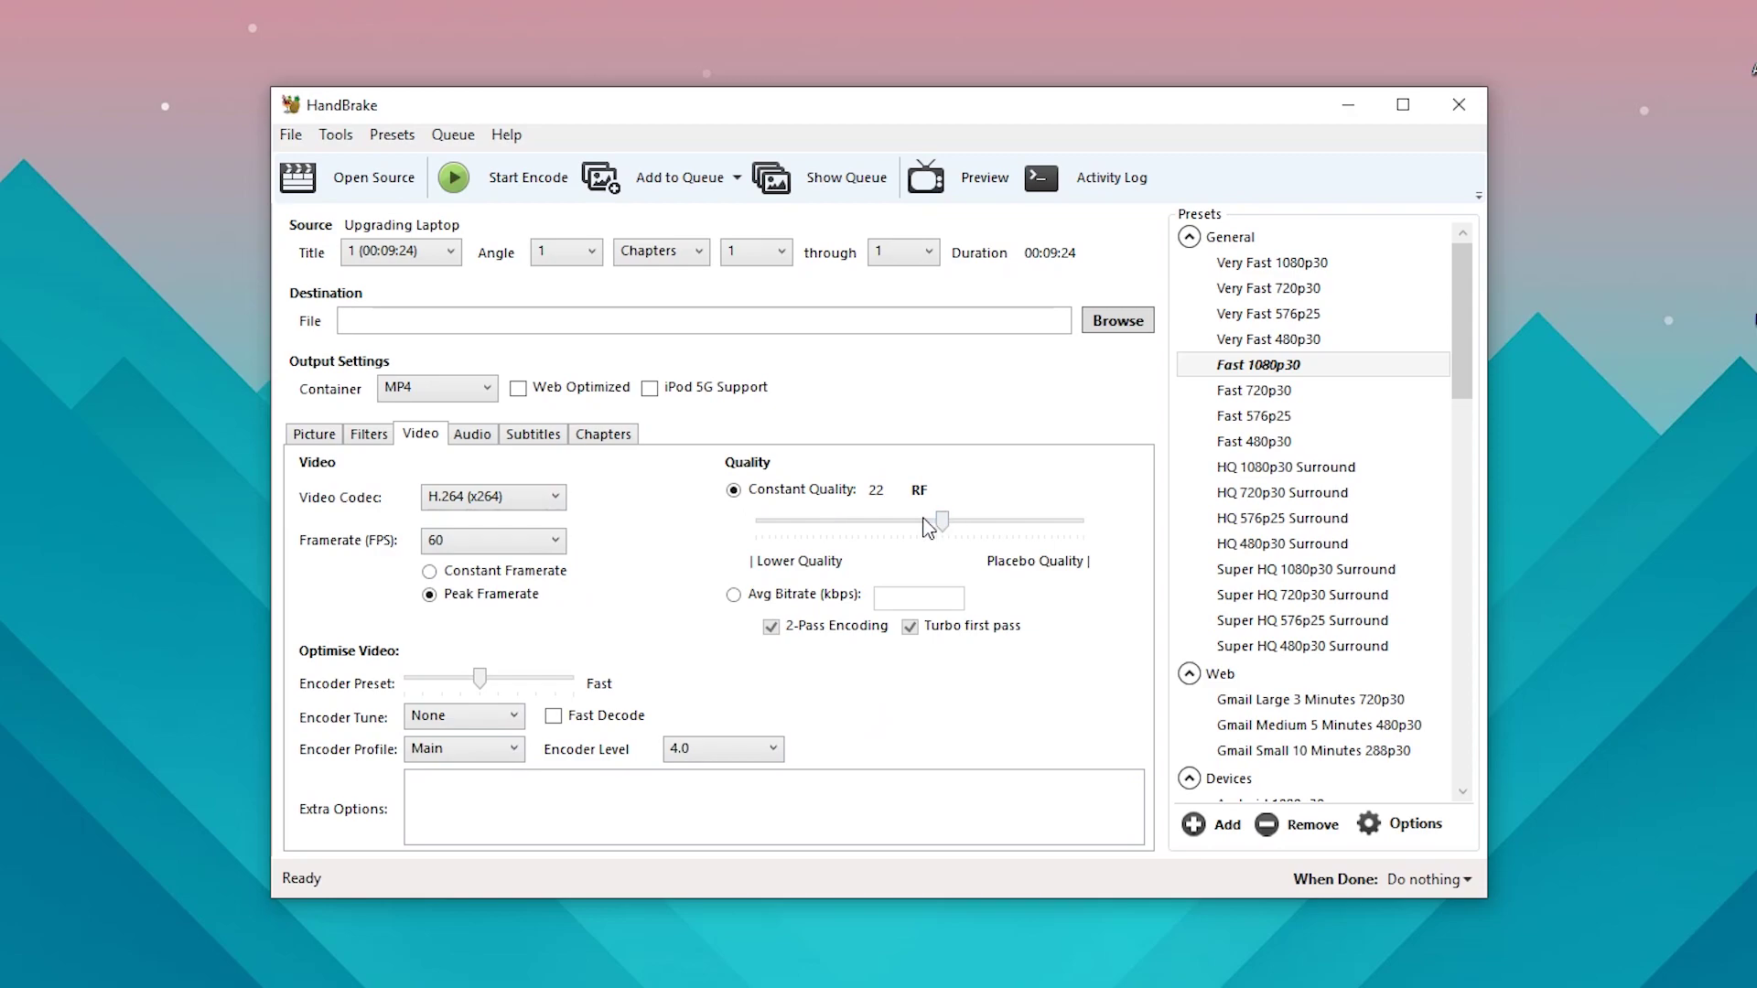
click(467, 546)
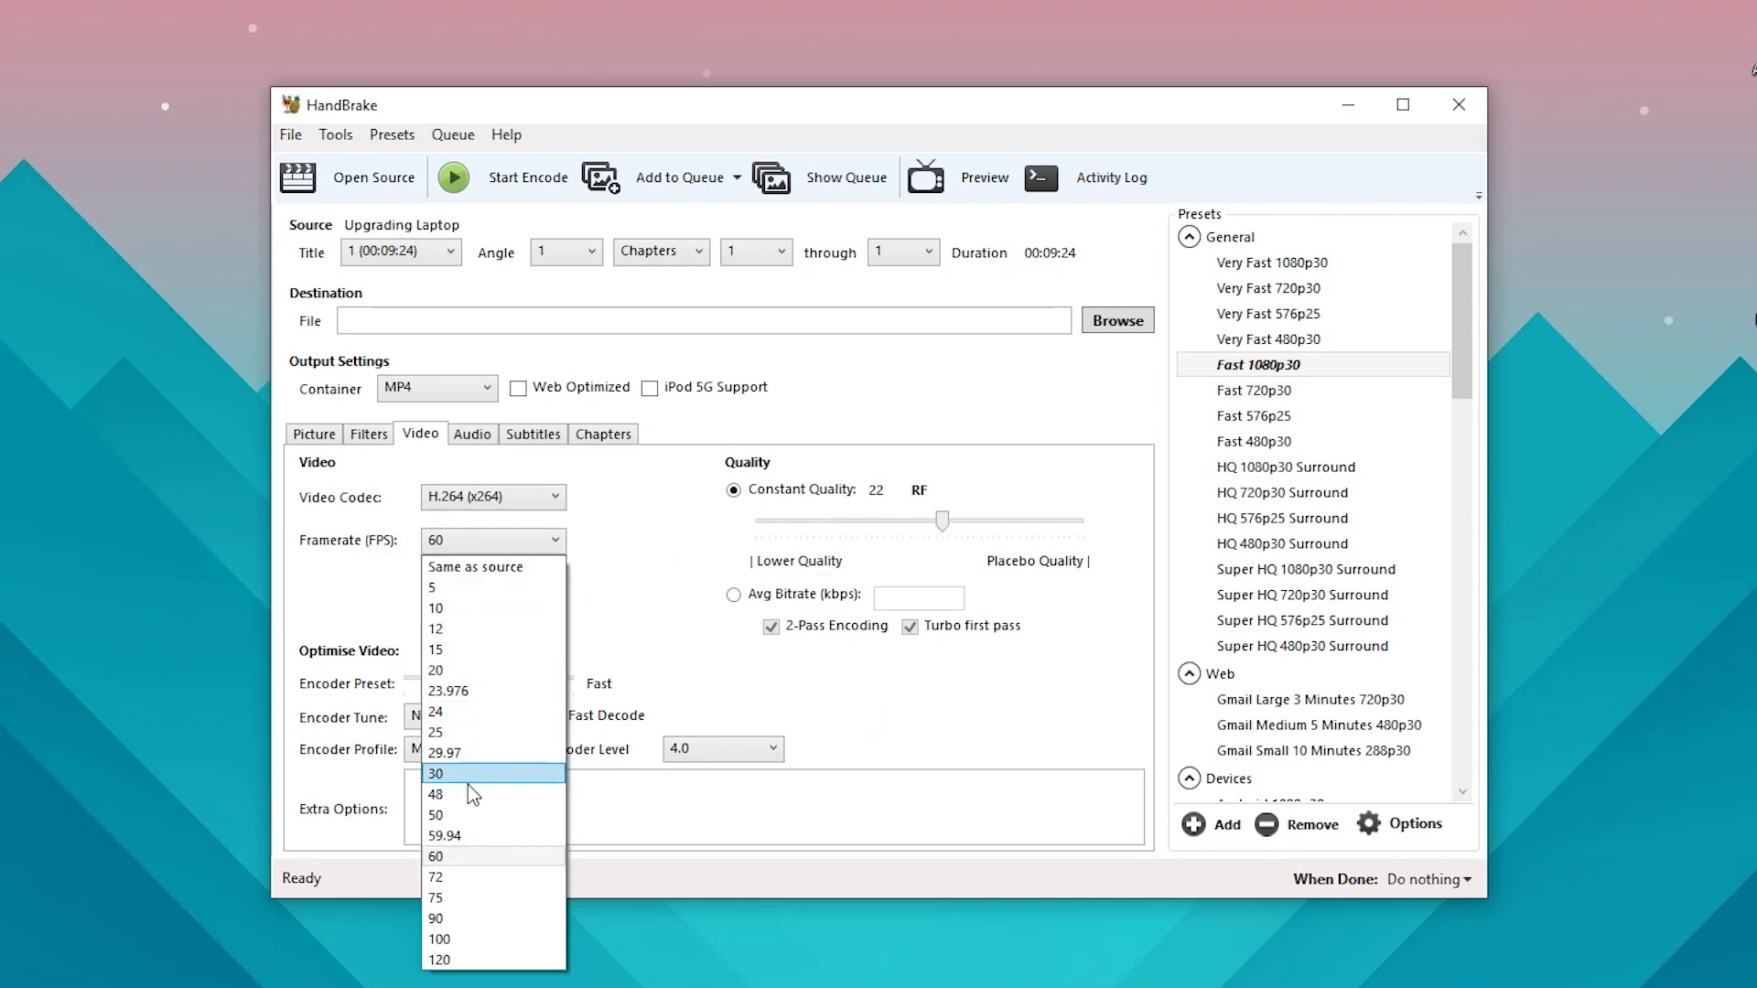
click(650, 595)
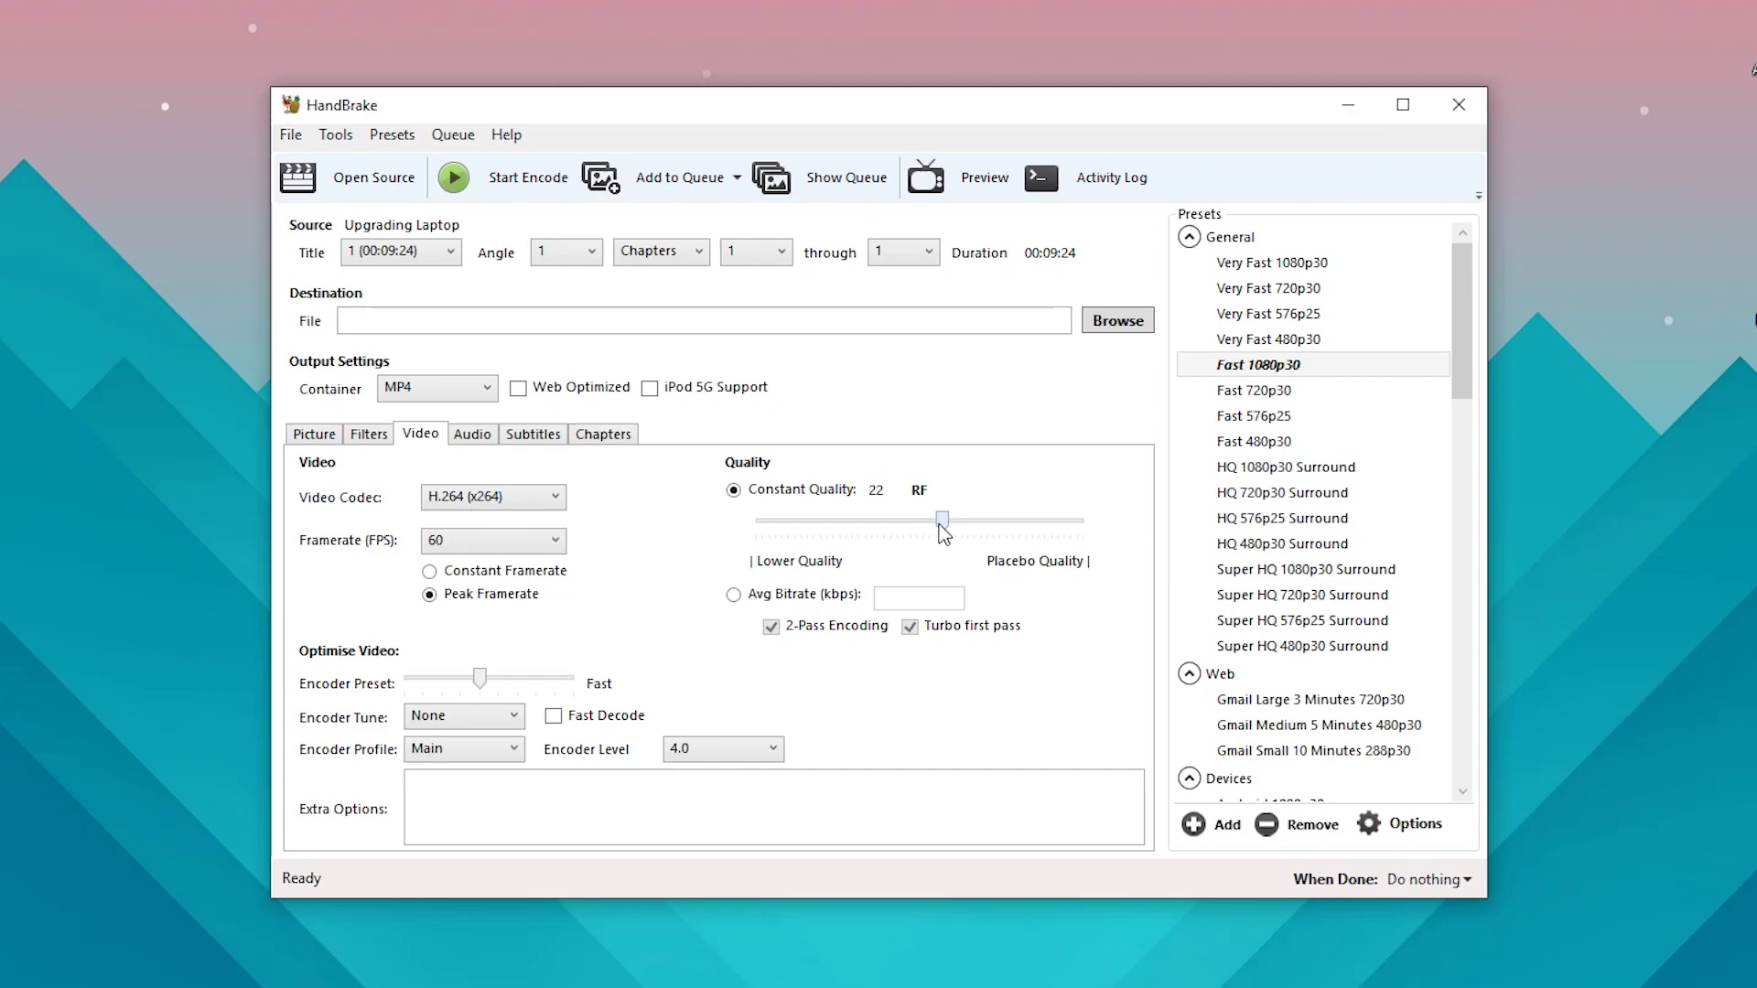
Sweep the Constant Quality slider between RF 51 and RF 0, then settle it at RF 25.
drag(943, 523, 733, 525)
drag(756, 520, 1084, 523)
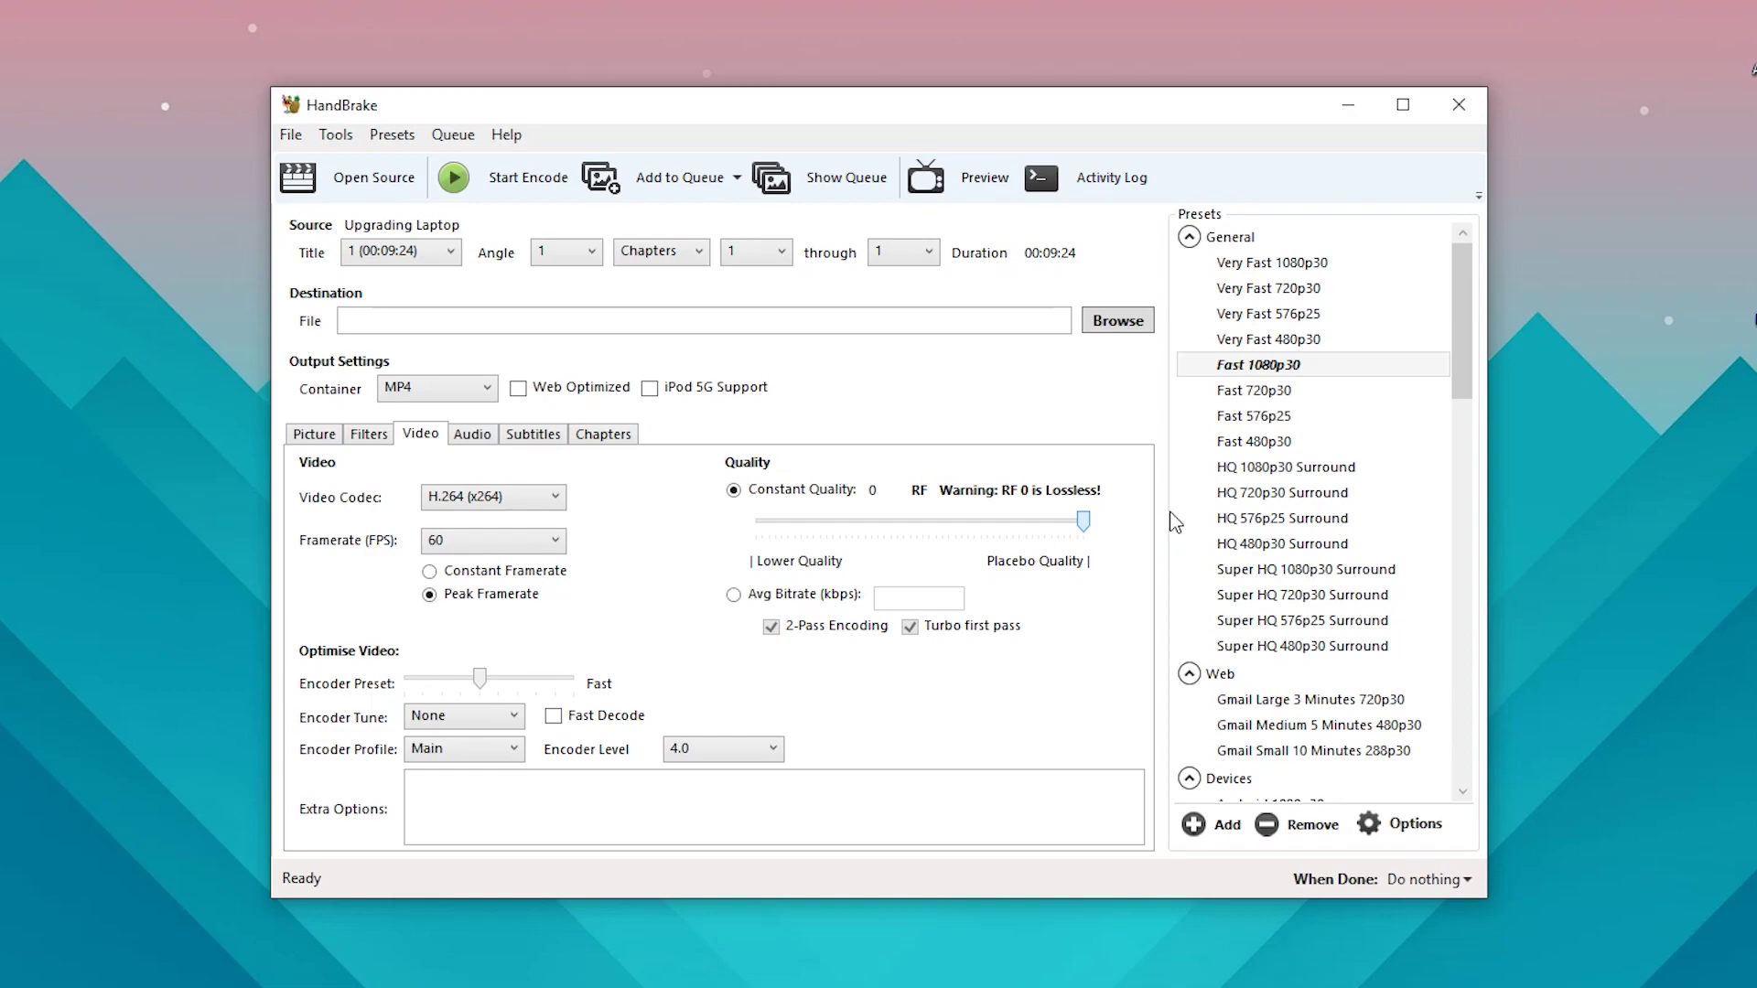
drag(1084, 522, 938, 536)
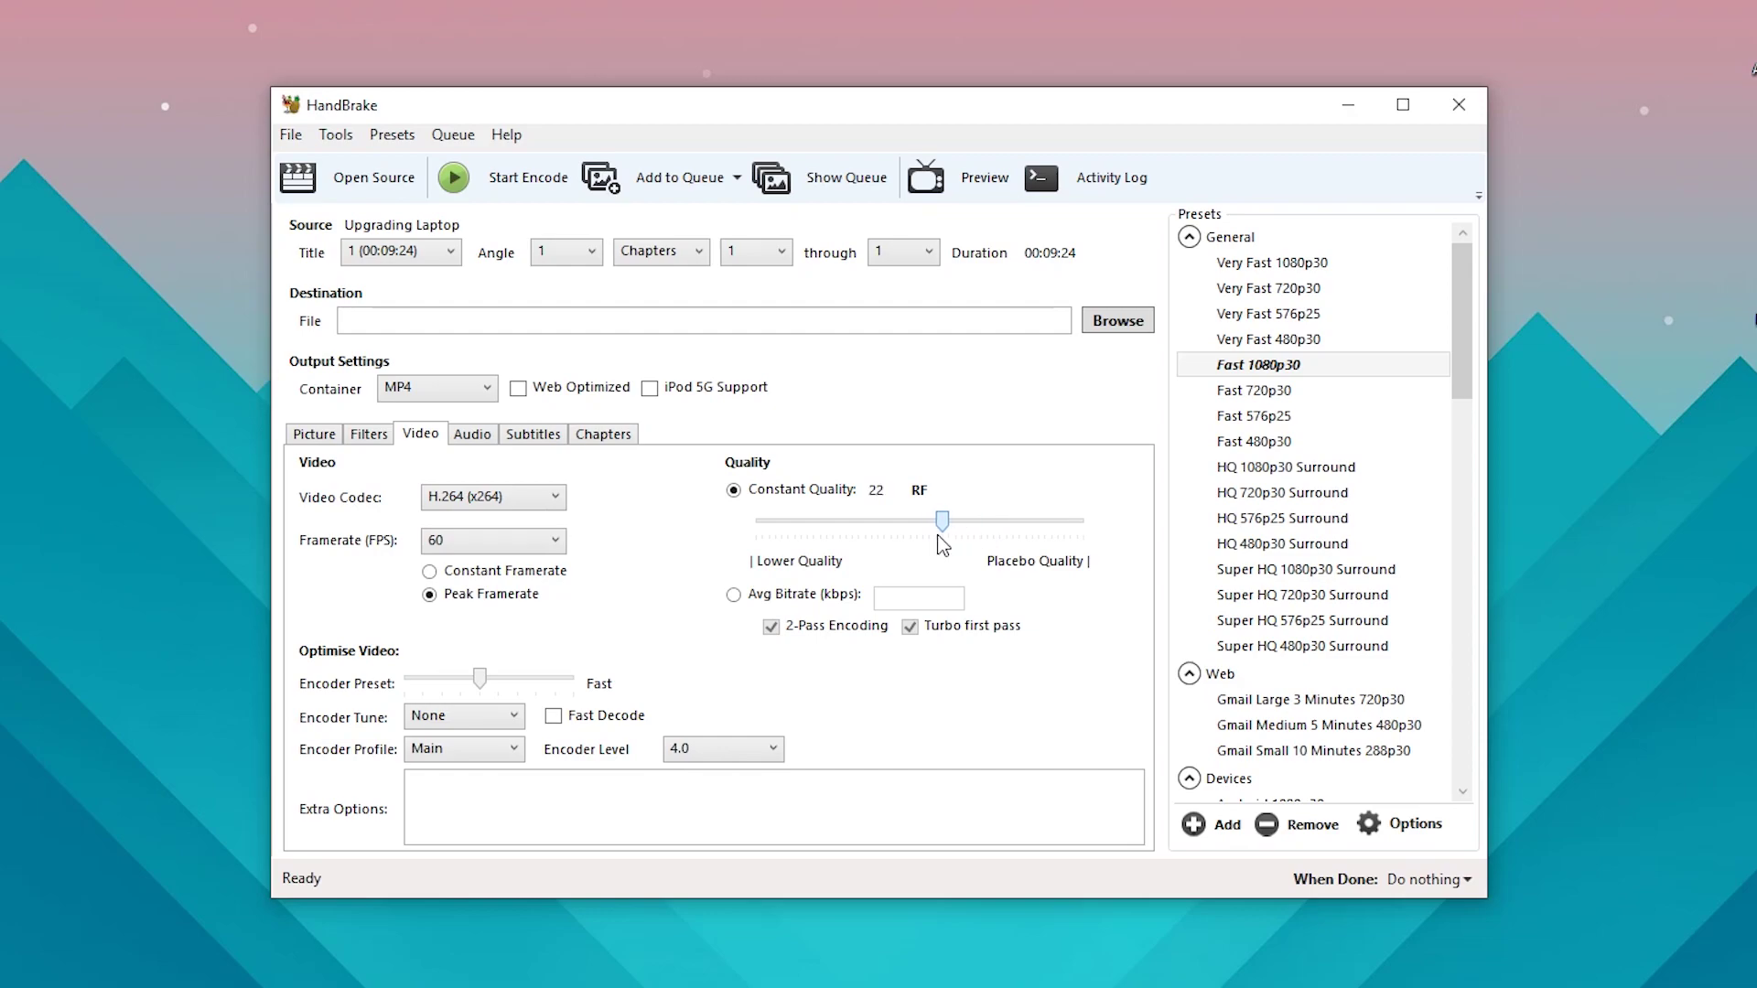
drag(932, 535, 920, 540)
Raise the audio bitrate to 192 with Stereo mixdown, then review the Subtitles and Chapters settings.
click(472, 434)
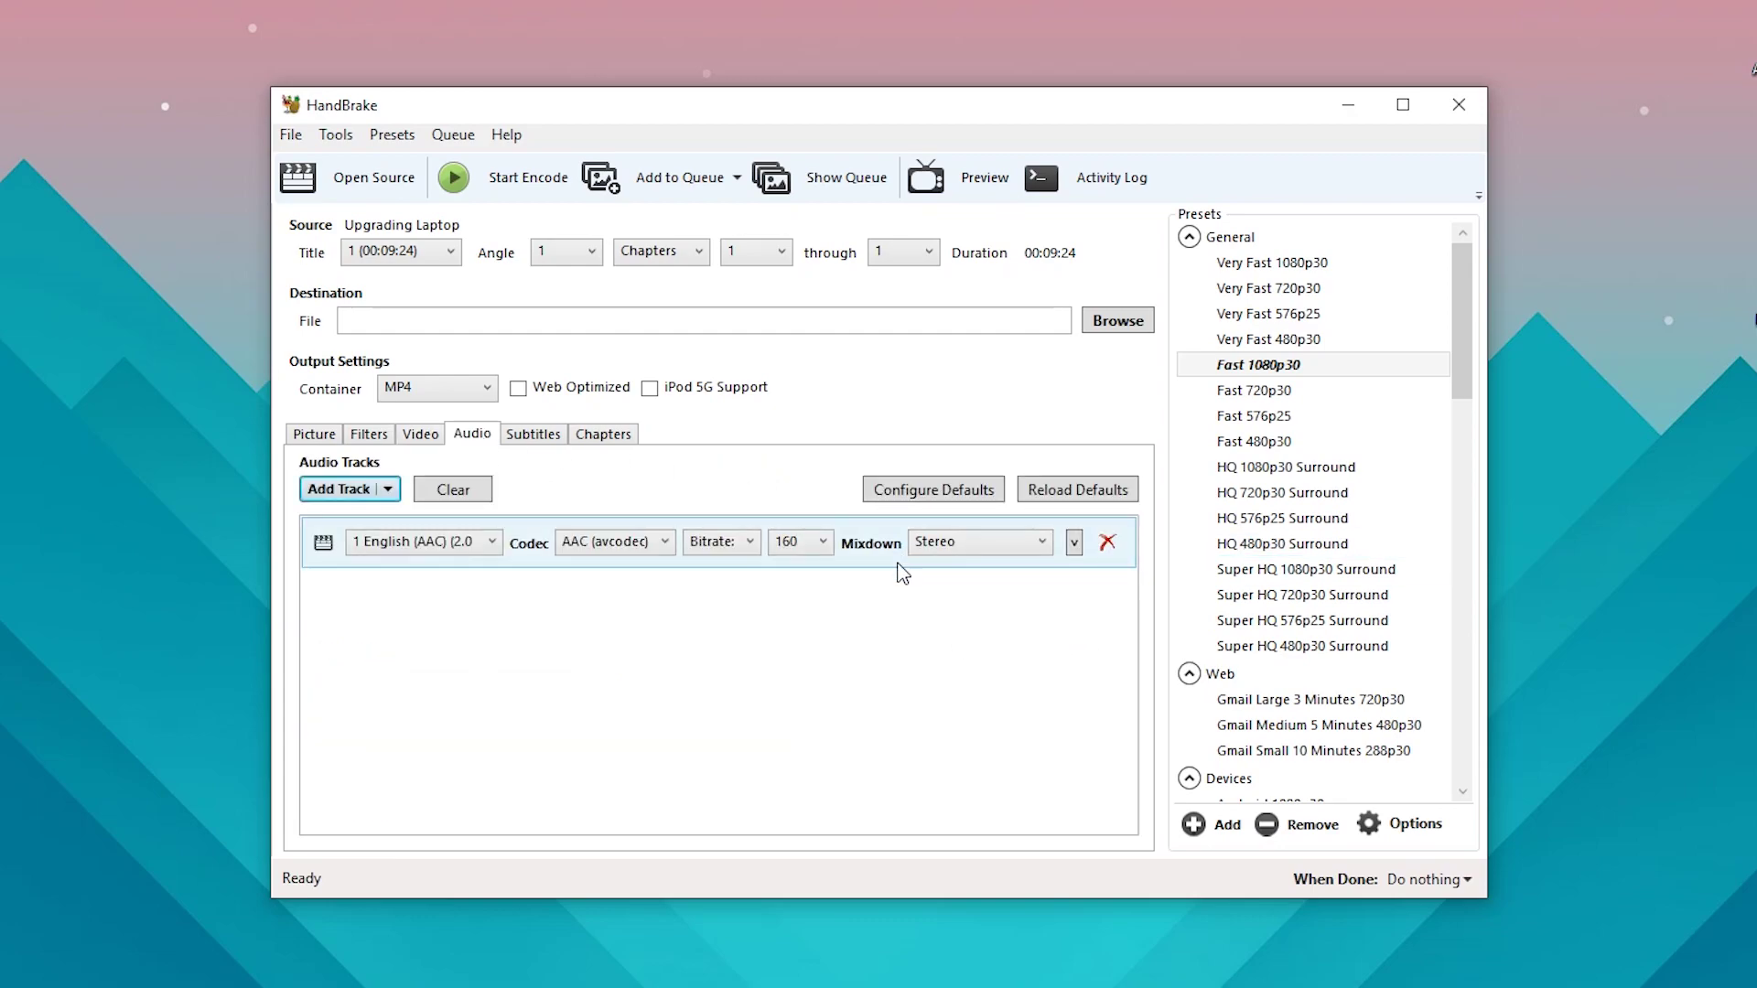
click(816, 546)
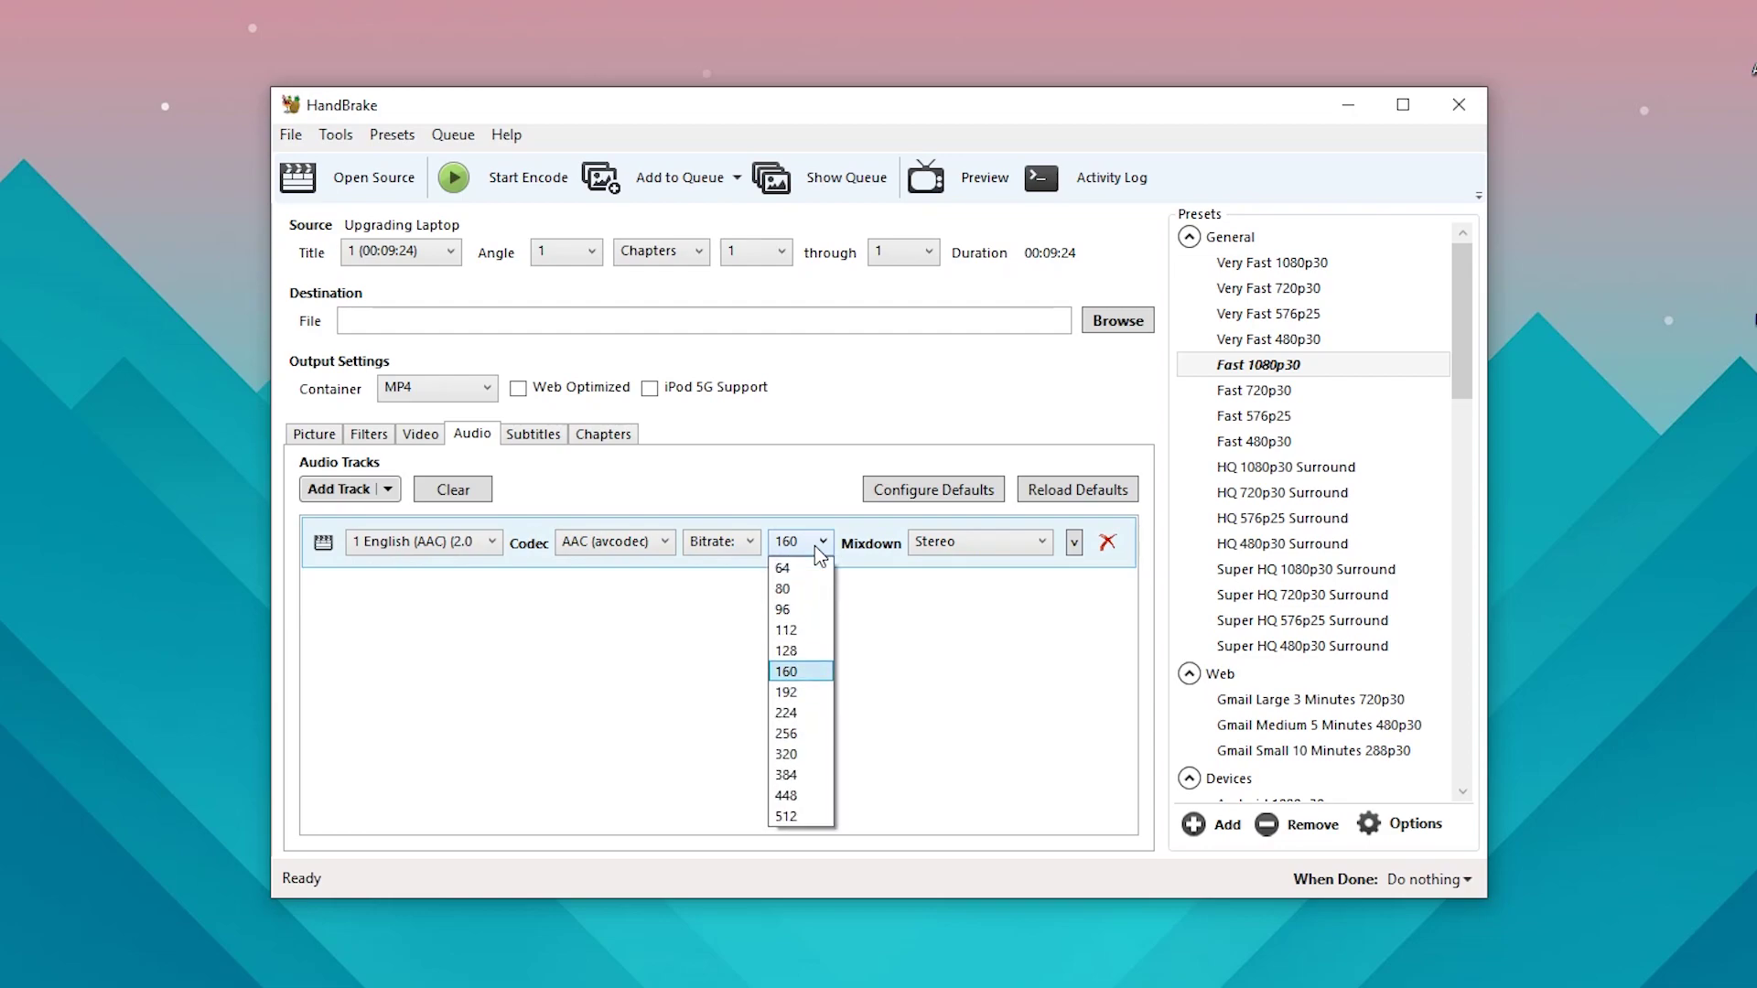
click(802, 695)
click(961, 544)
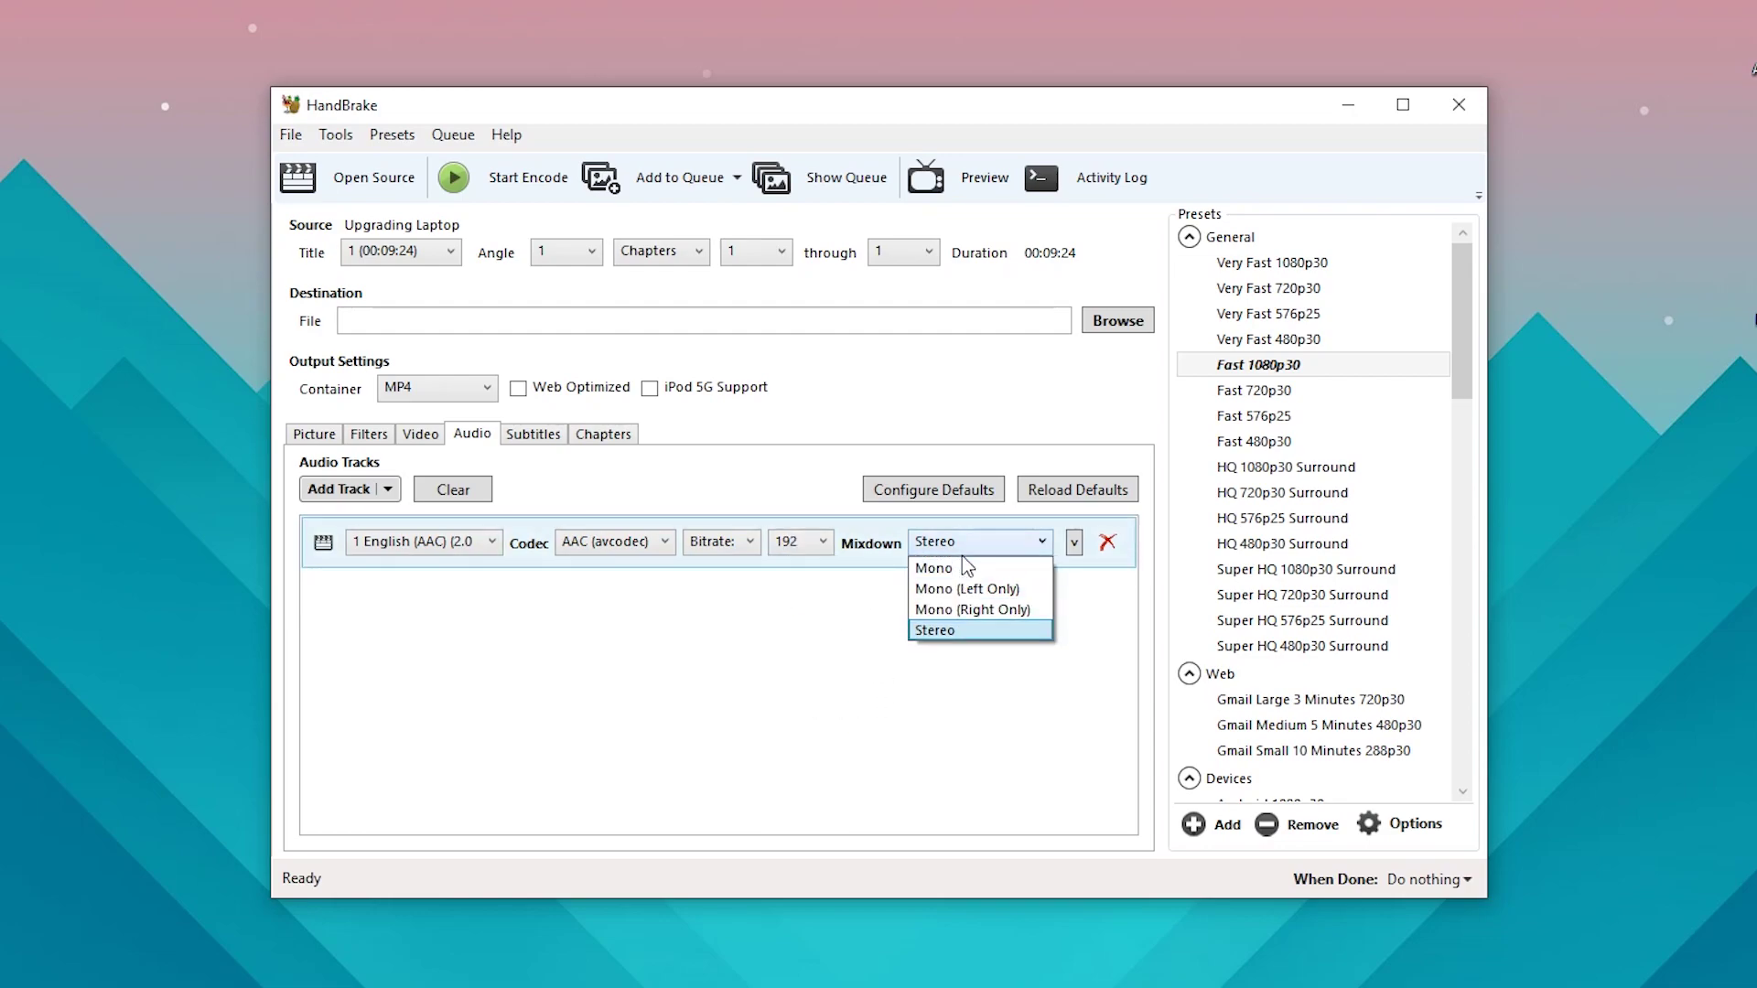
click(963, 548)
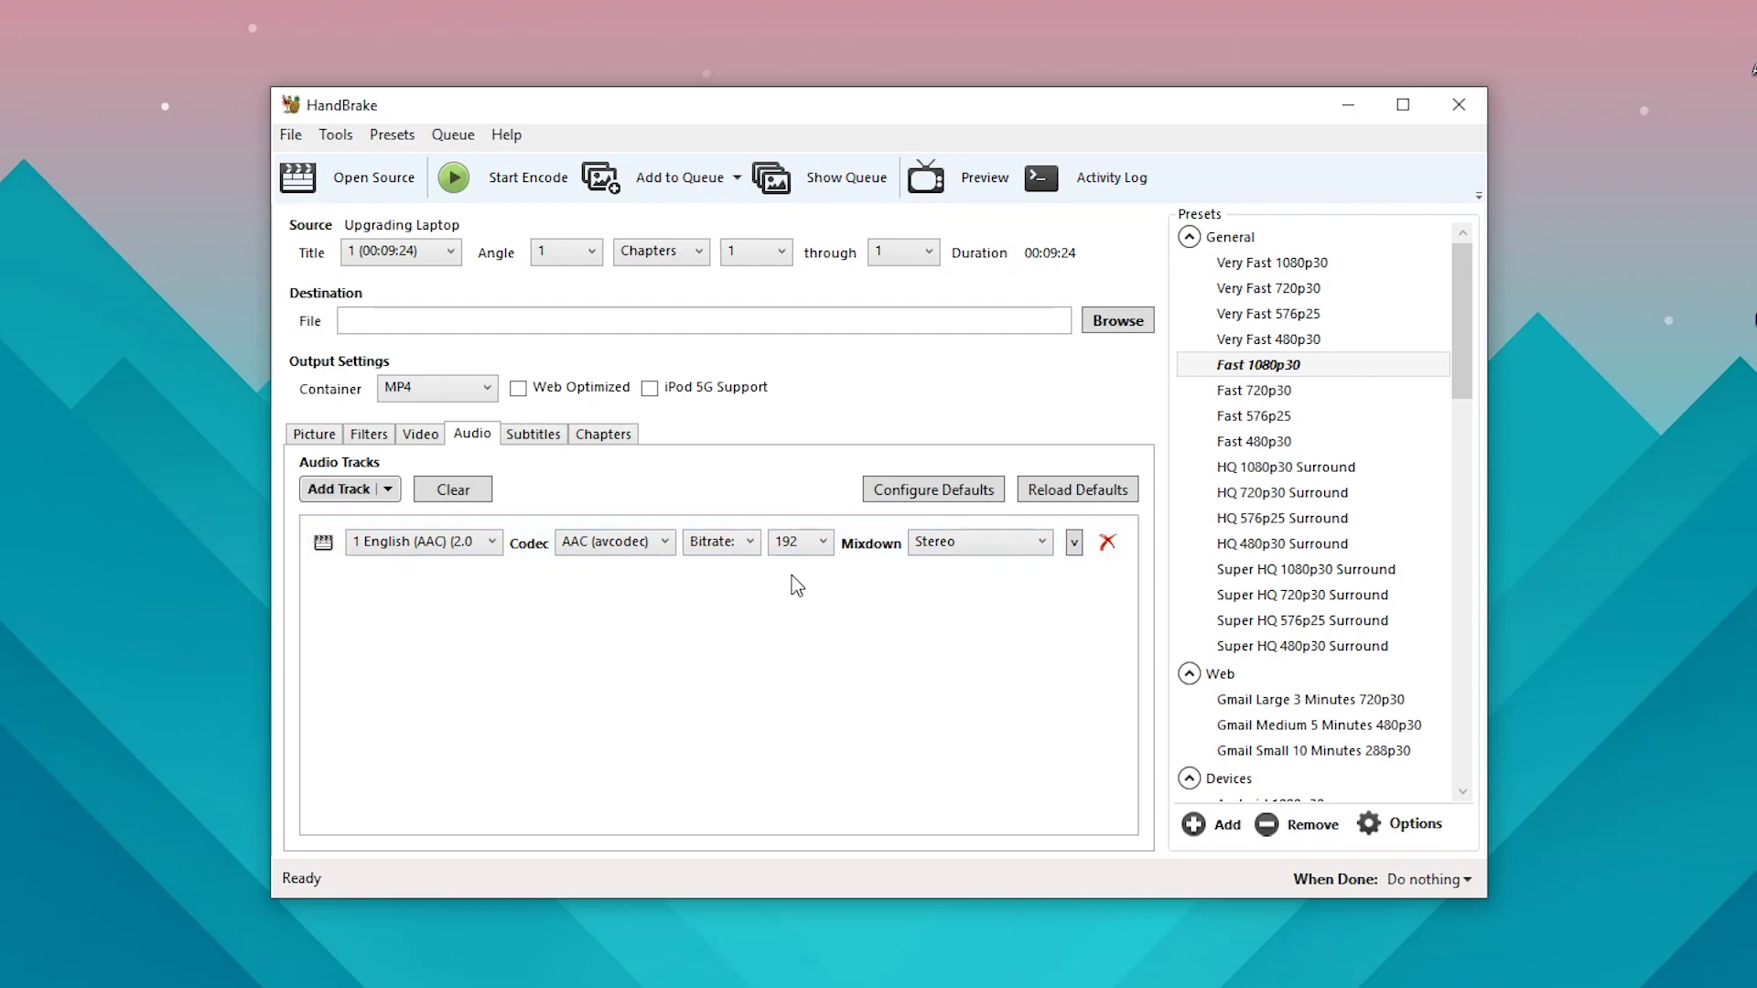
click(532, 434)
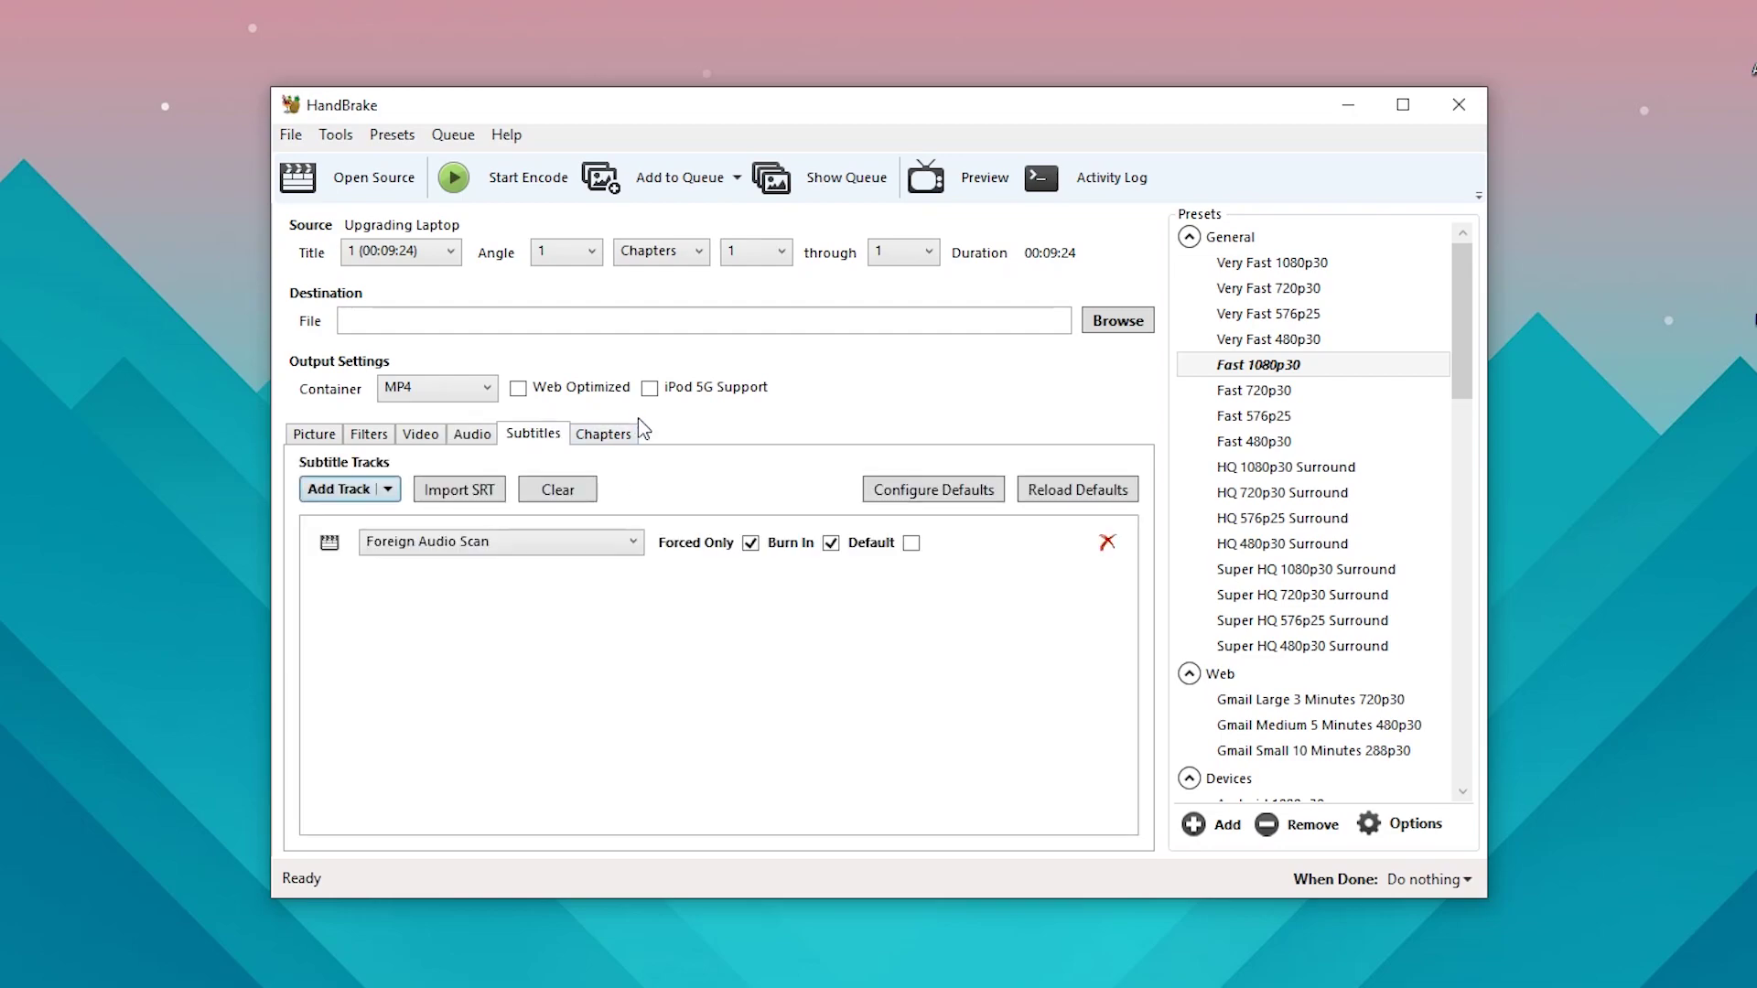
click(604, 434)
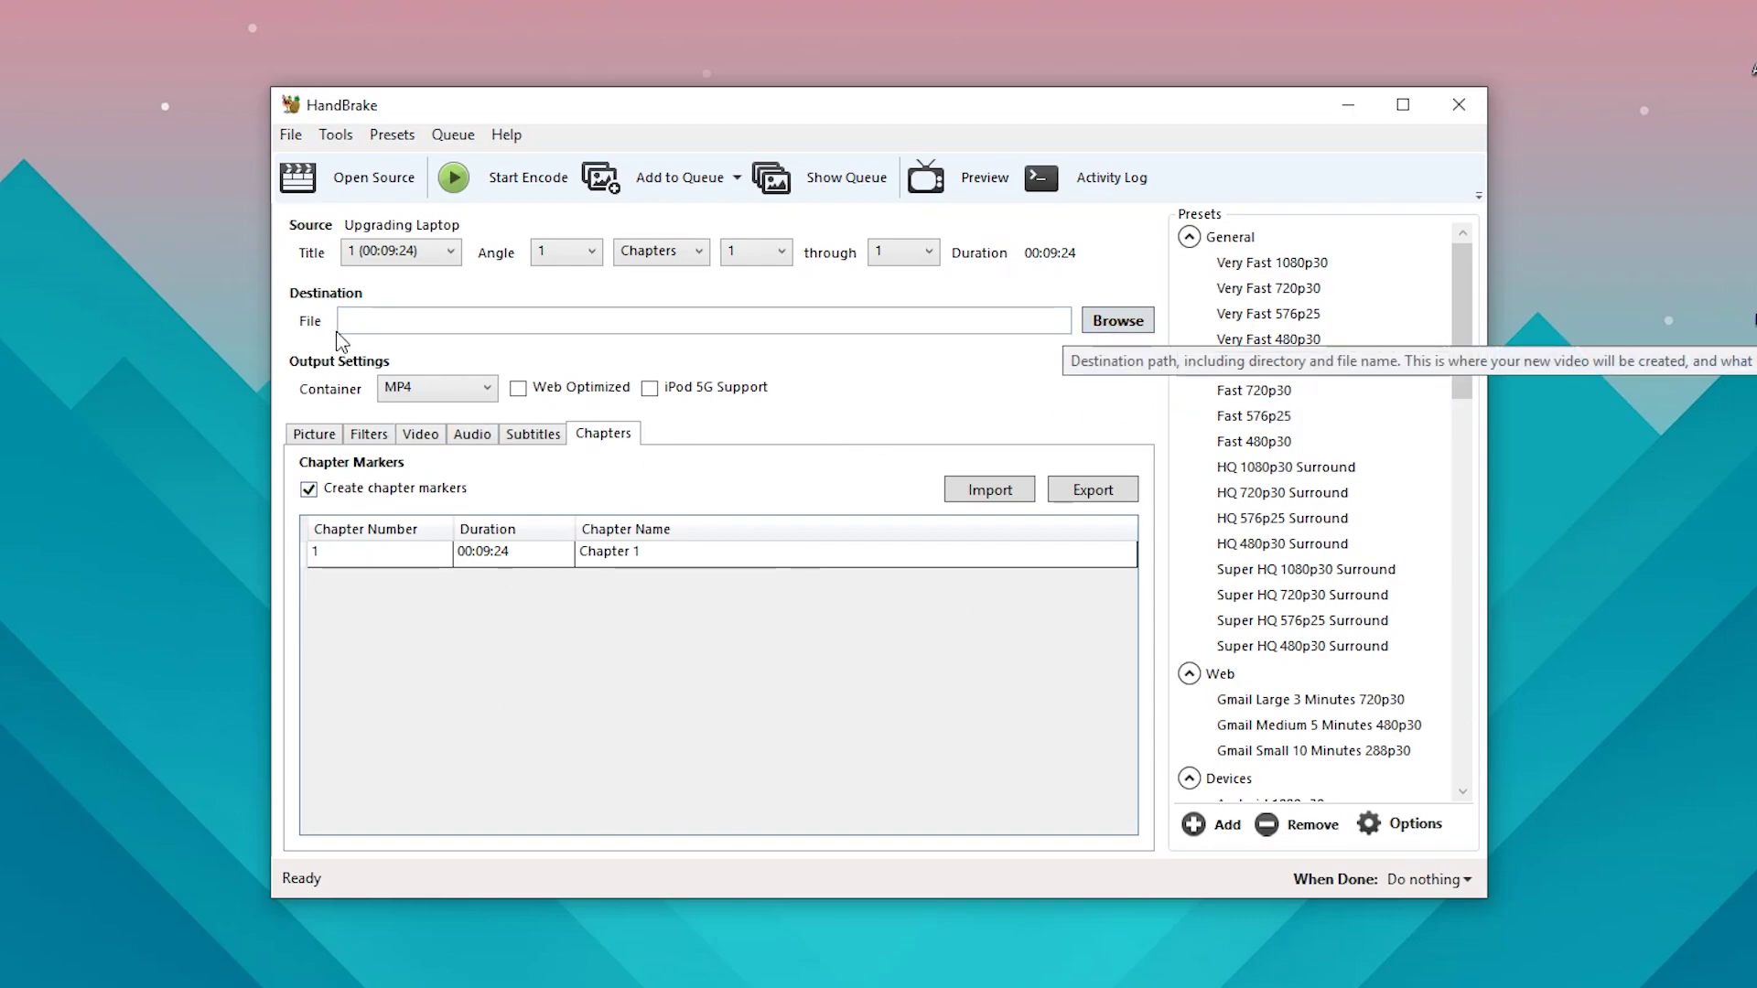
Save the output as example.mp4 on the 1 TB (D:) drive.
click(1105, 322)
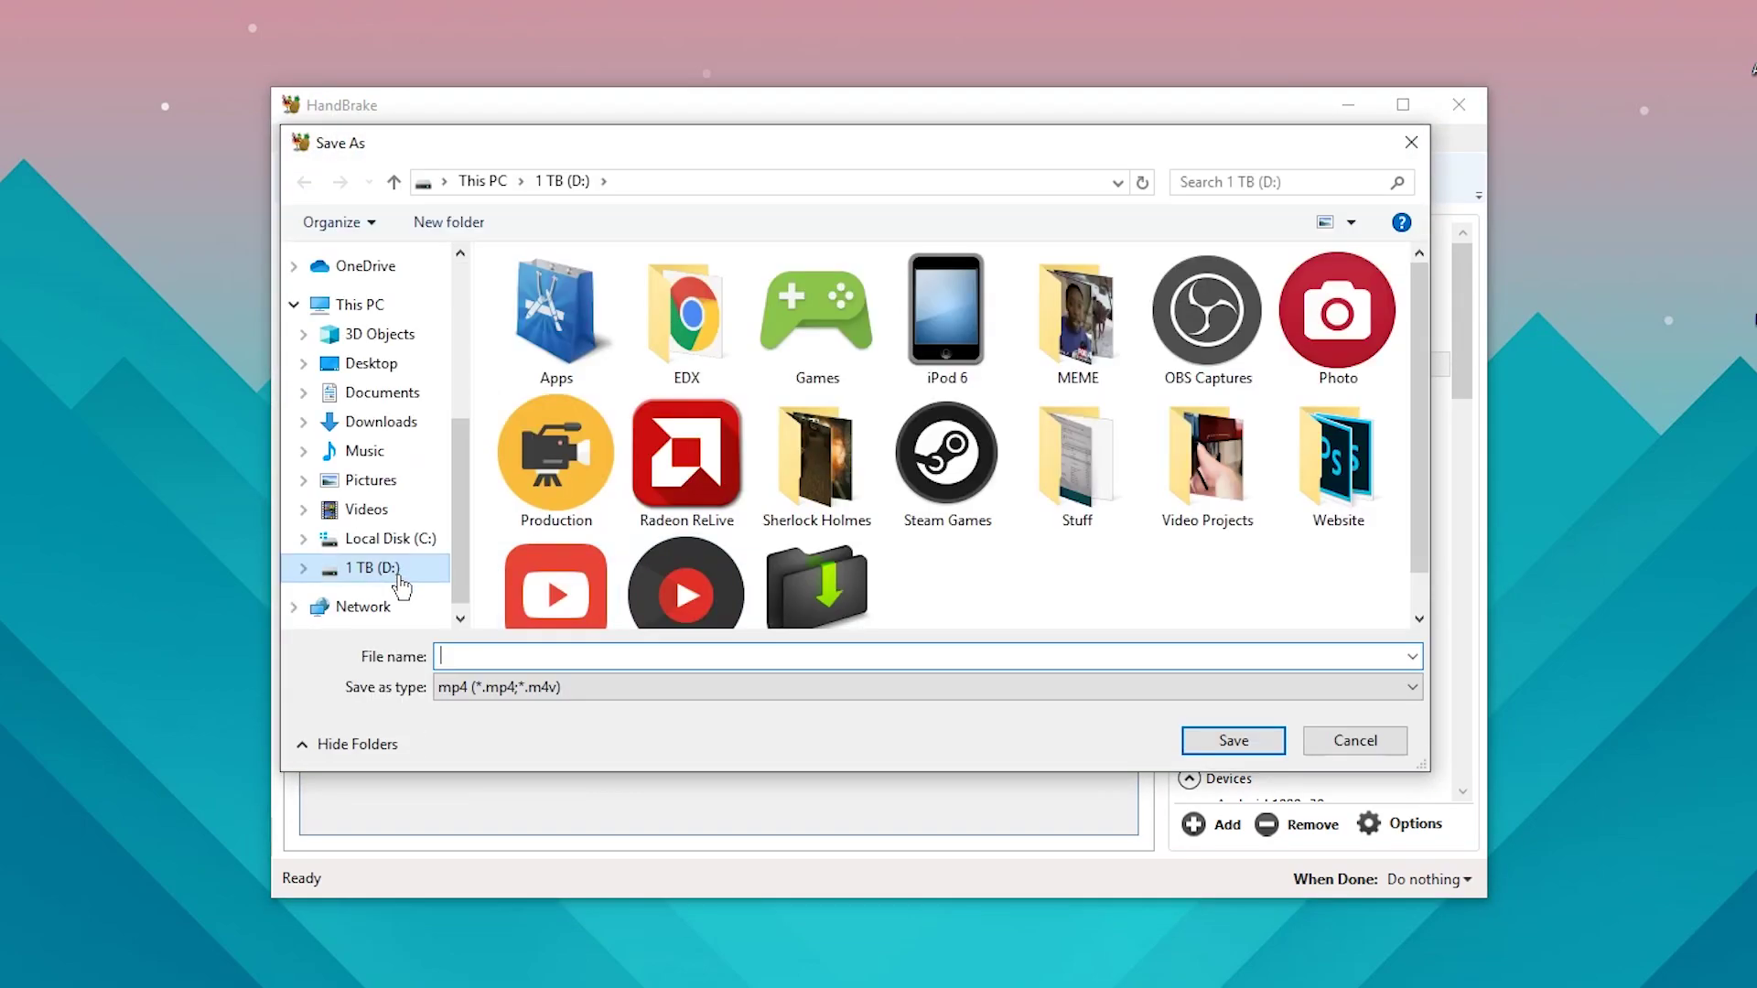
click(727, 659)
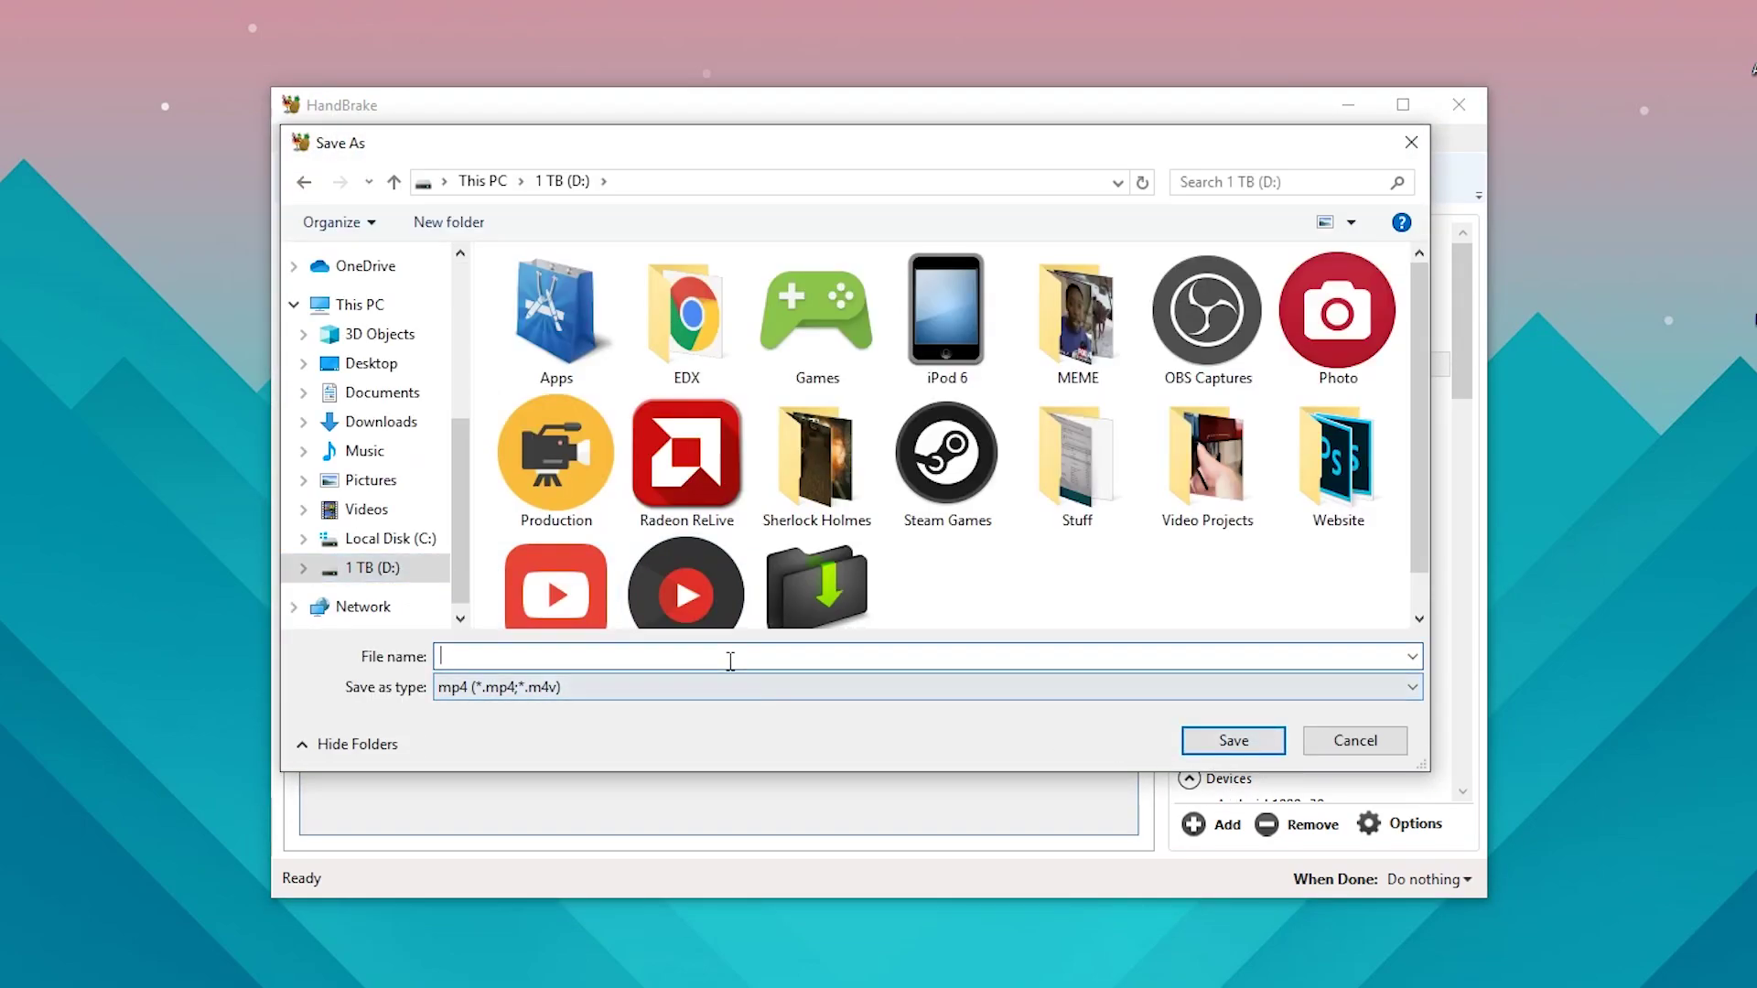
text(example)
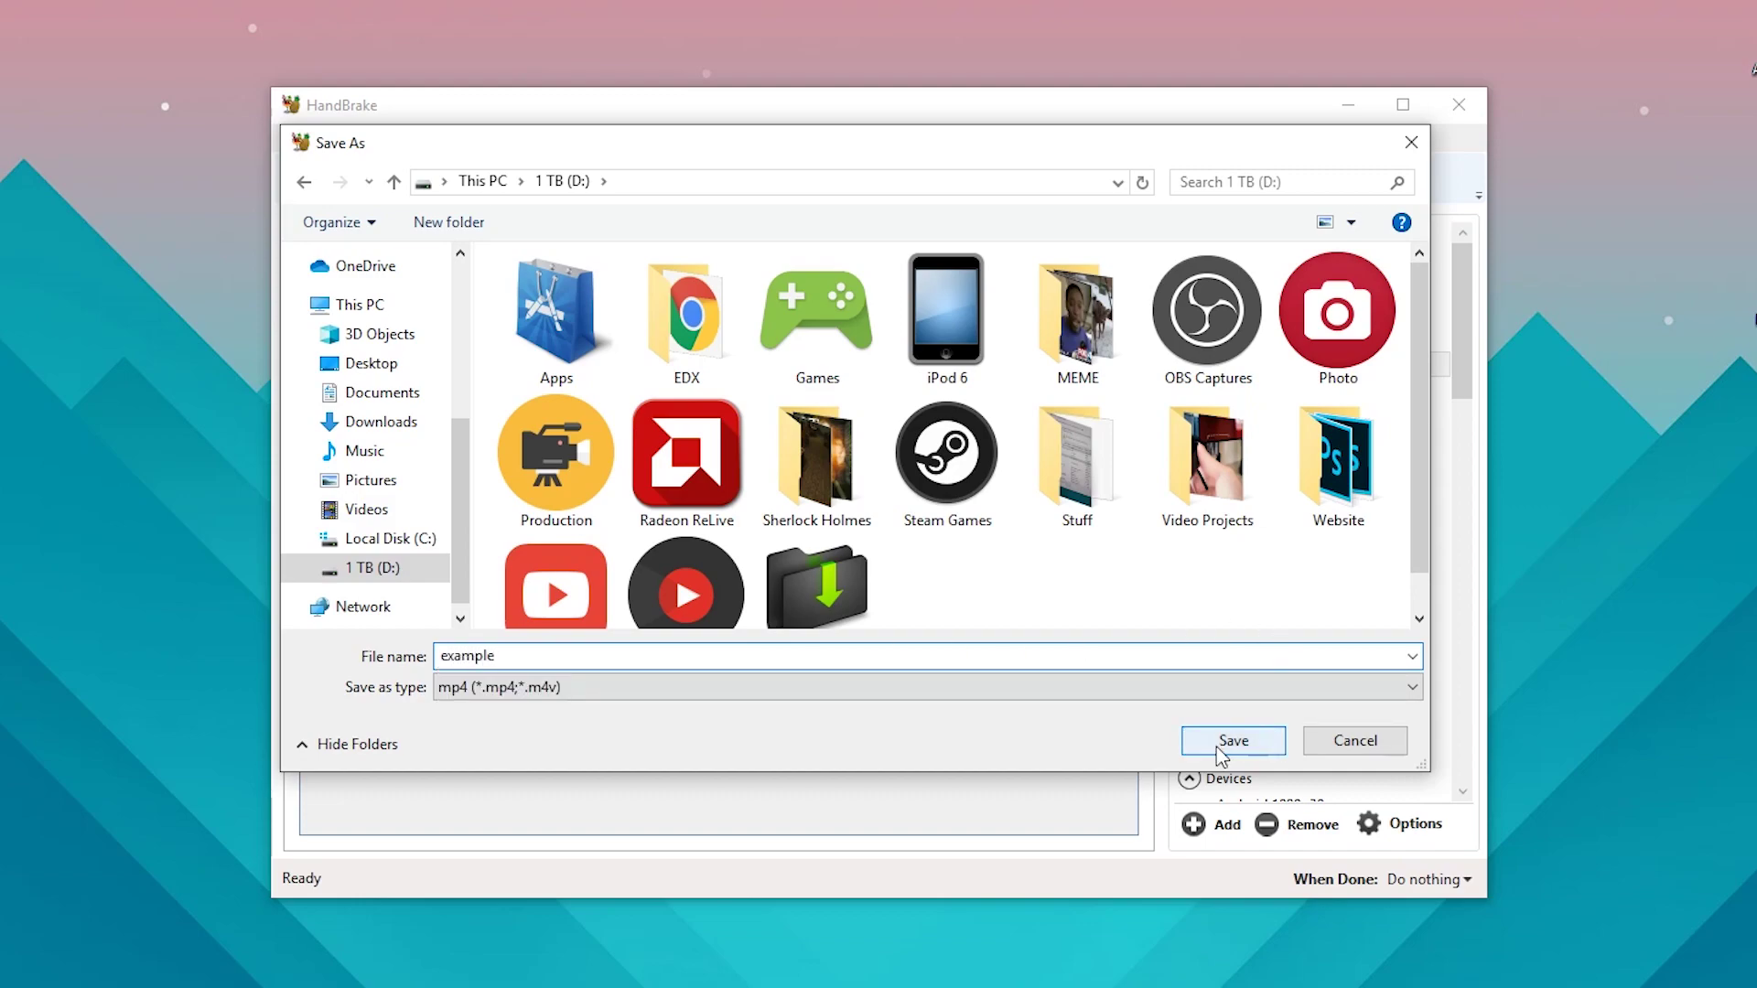
click(1216, 746)
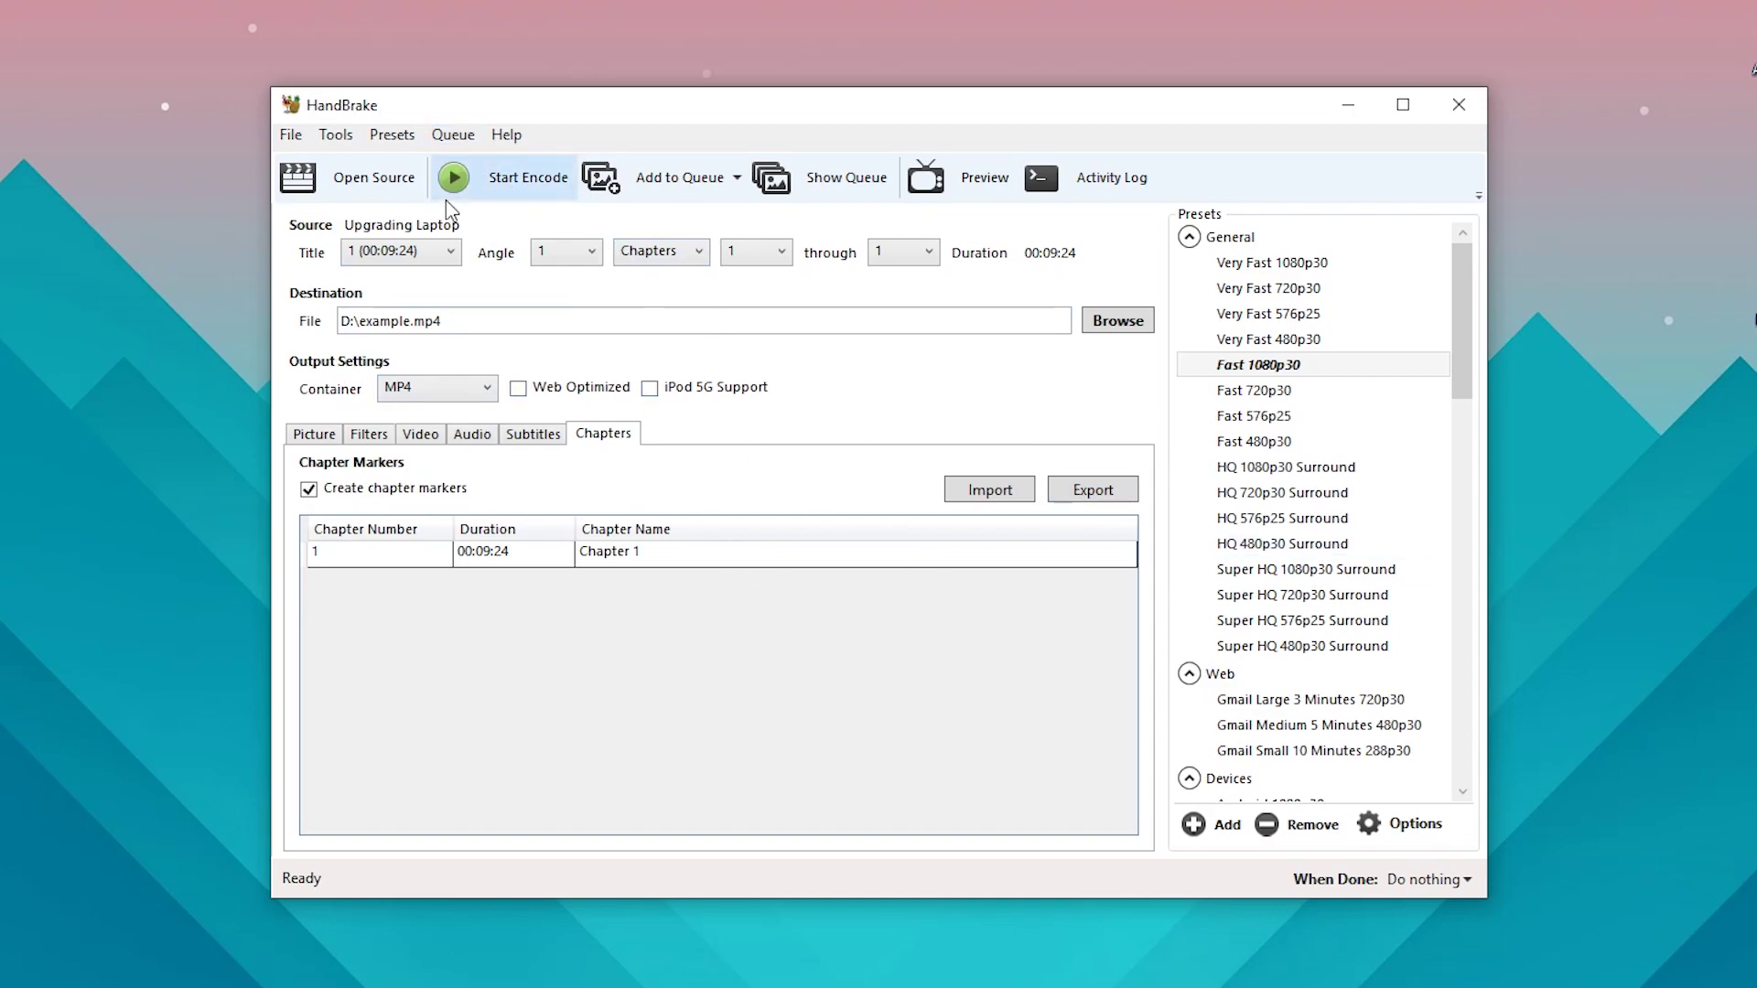
Start the encode to produce example.mp4.
click(508, 184)
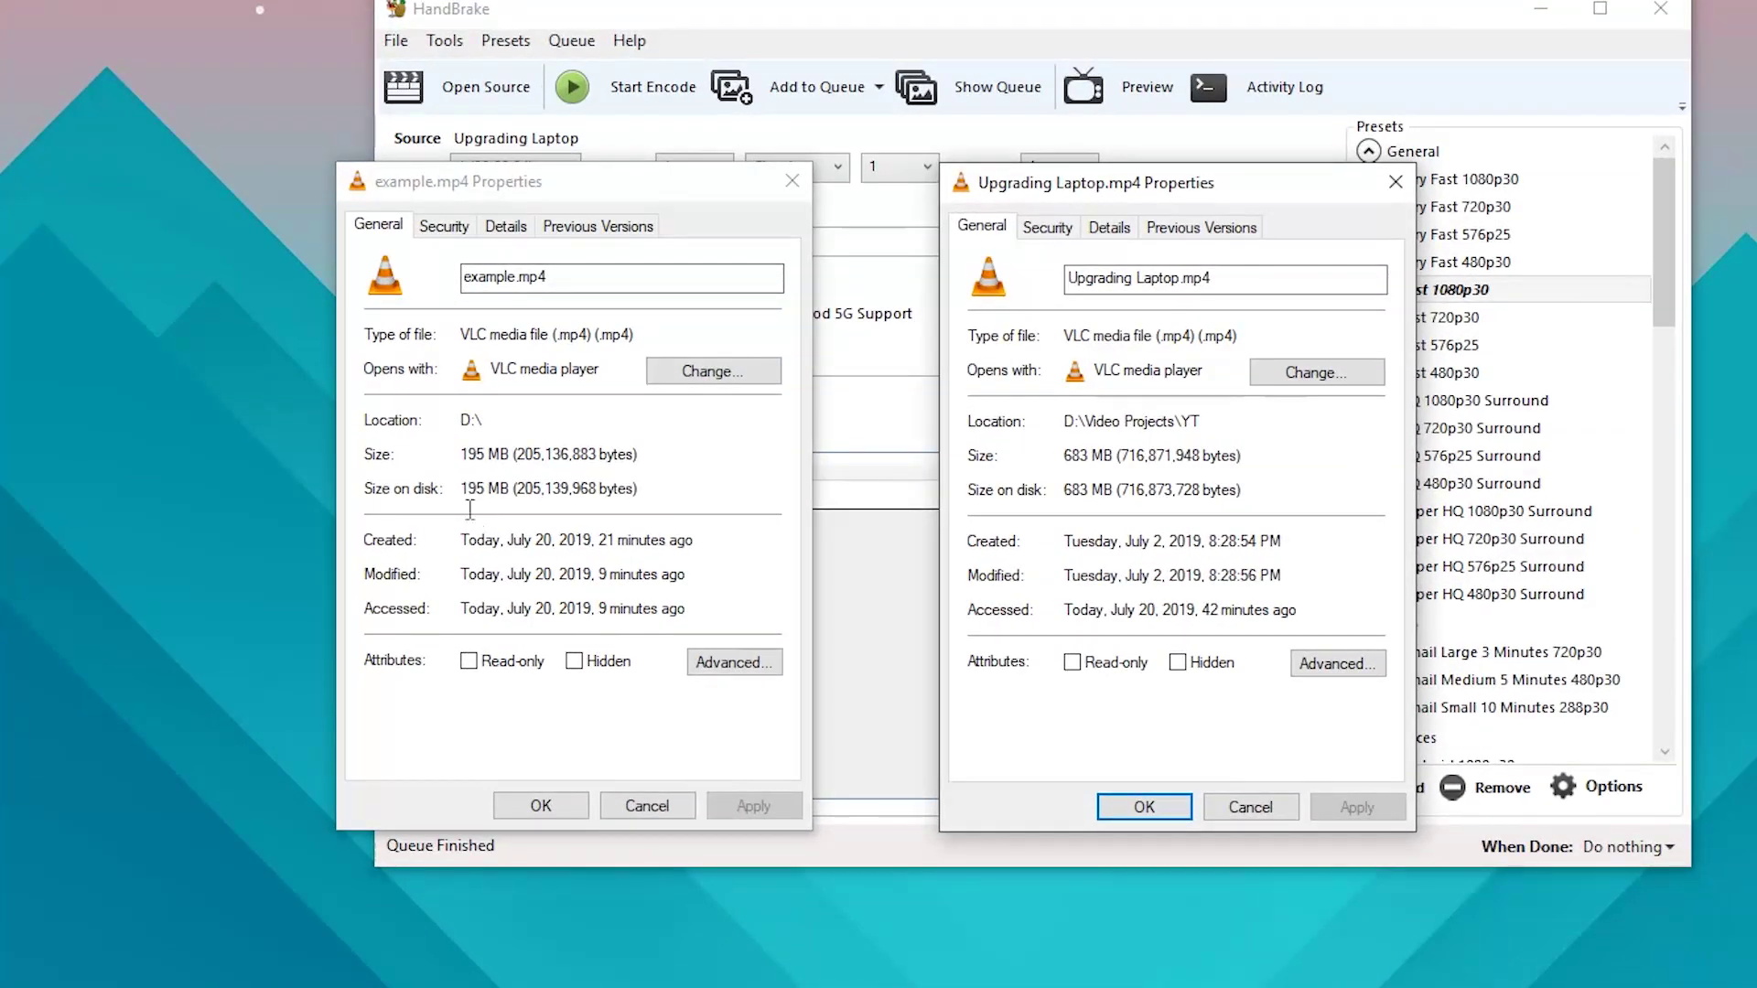
Compare example.mp4 (195 MB, 2895kbps) against the original's 10160kbps details, then close both Properties windows.
drag(465, 456, 517, 458)
click(1094, 455)
click(506, 226)
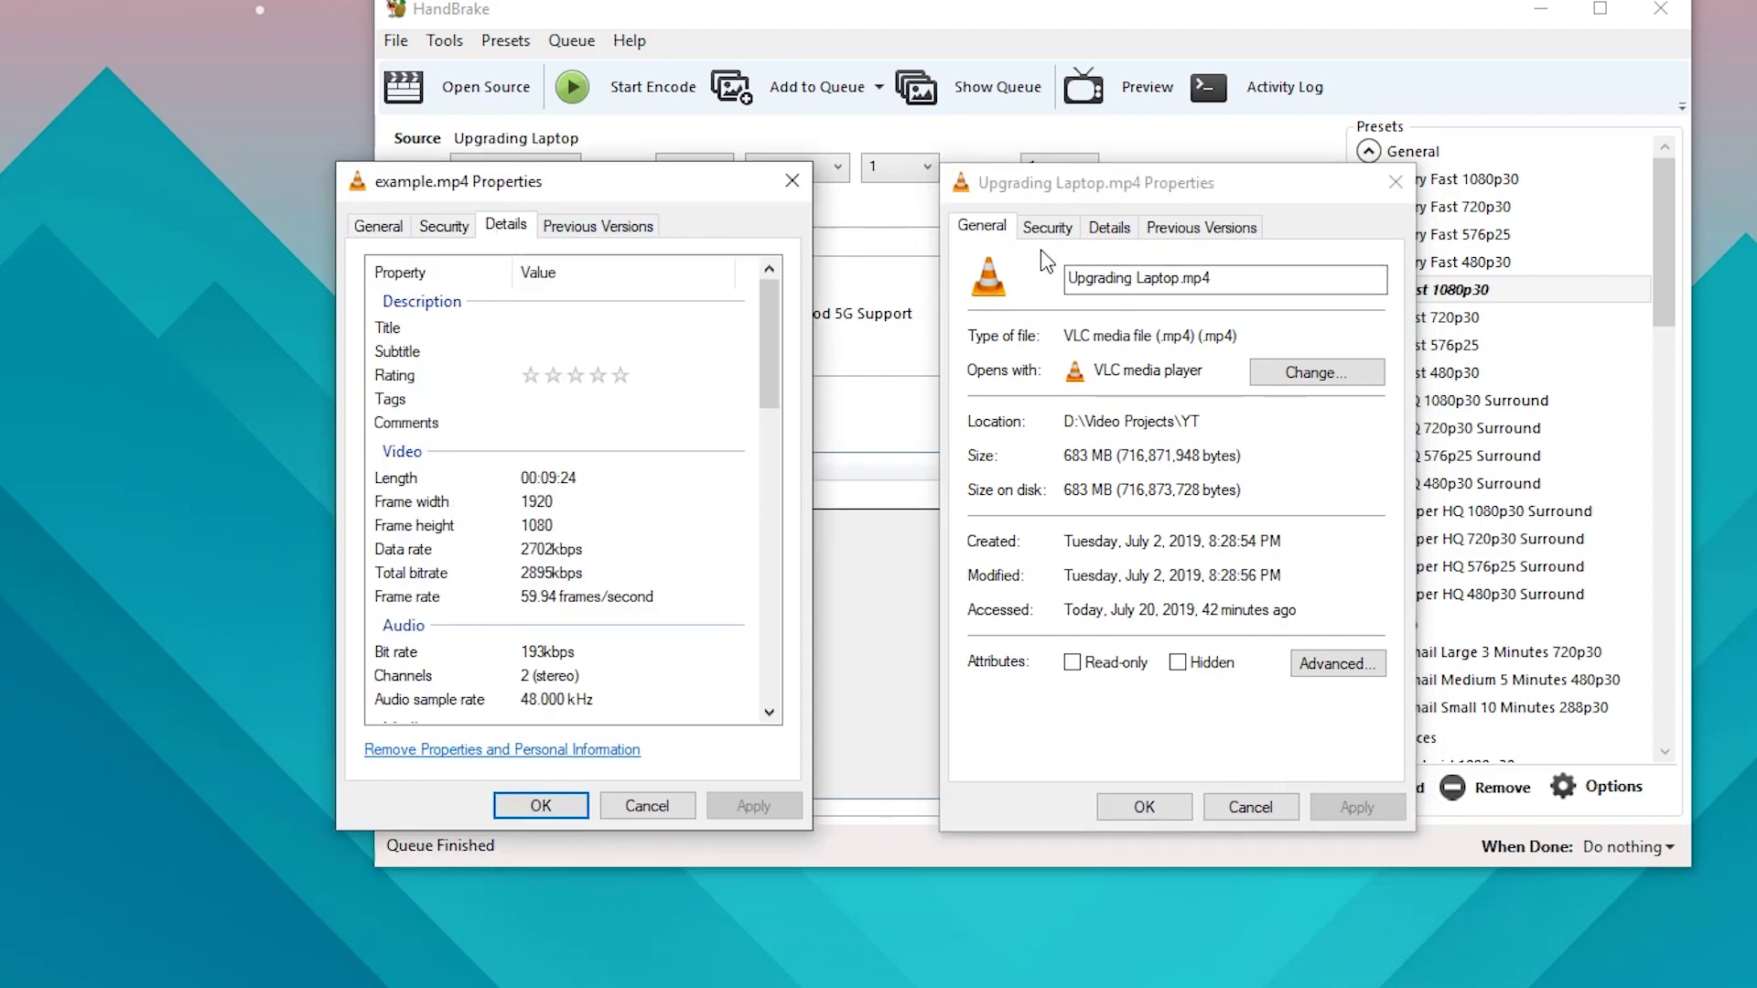
click(1111, 229)
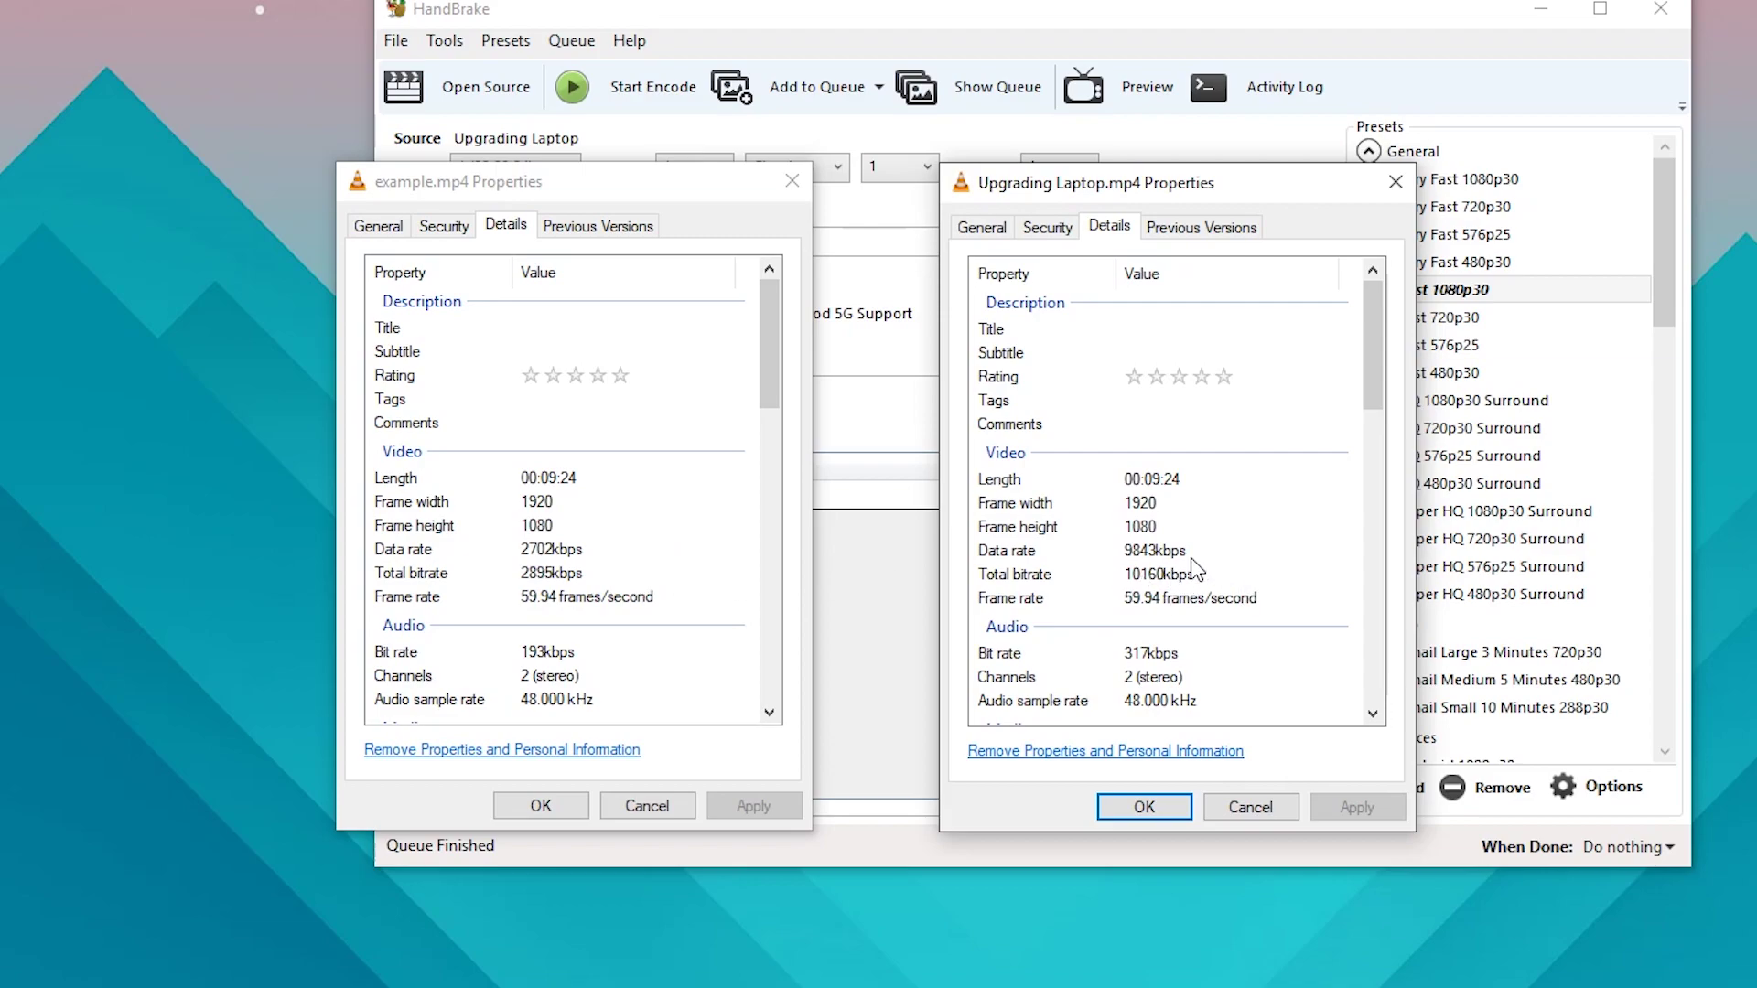
click(1392, 187)
click(793, 181)
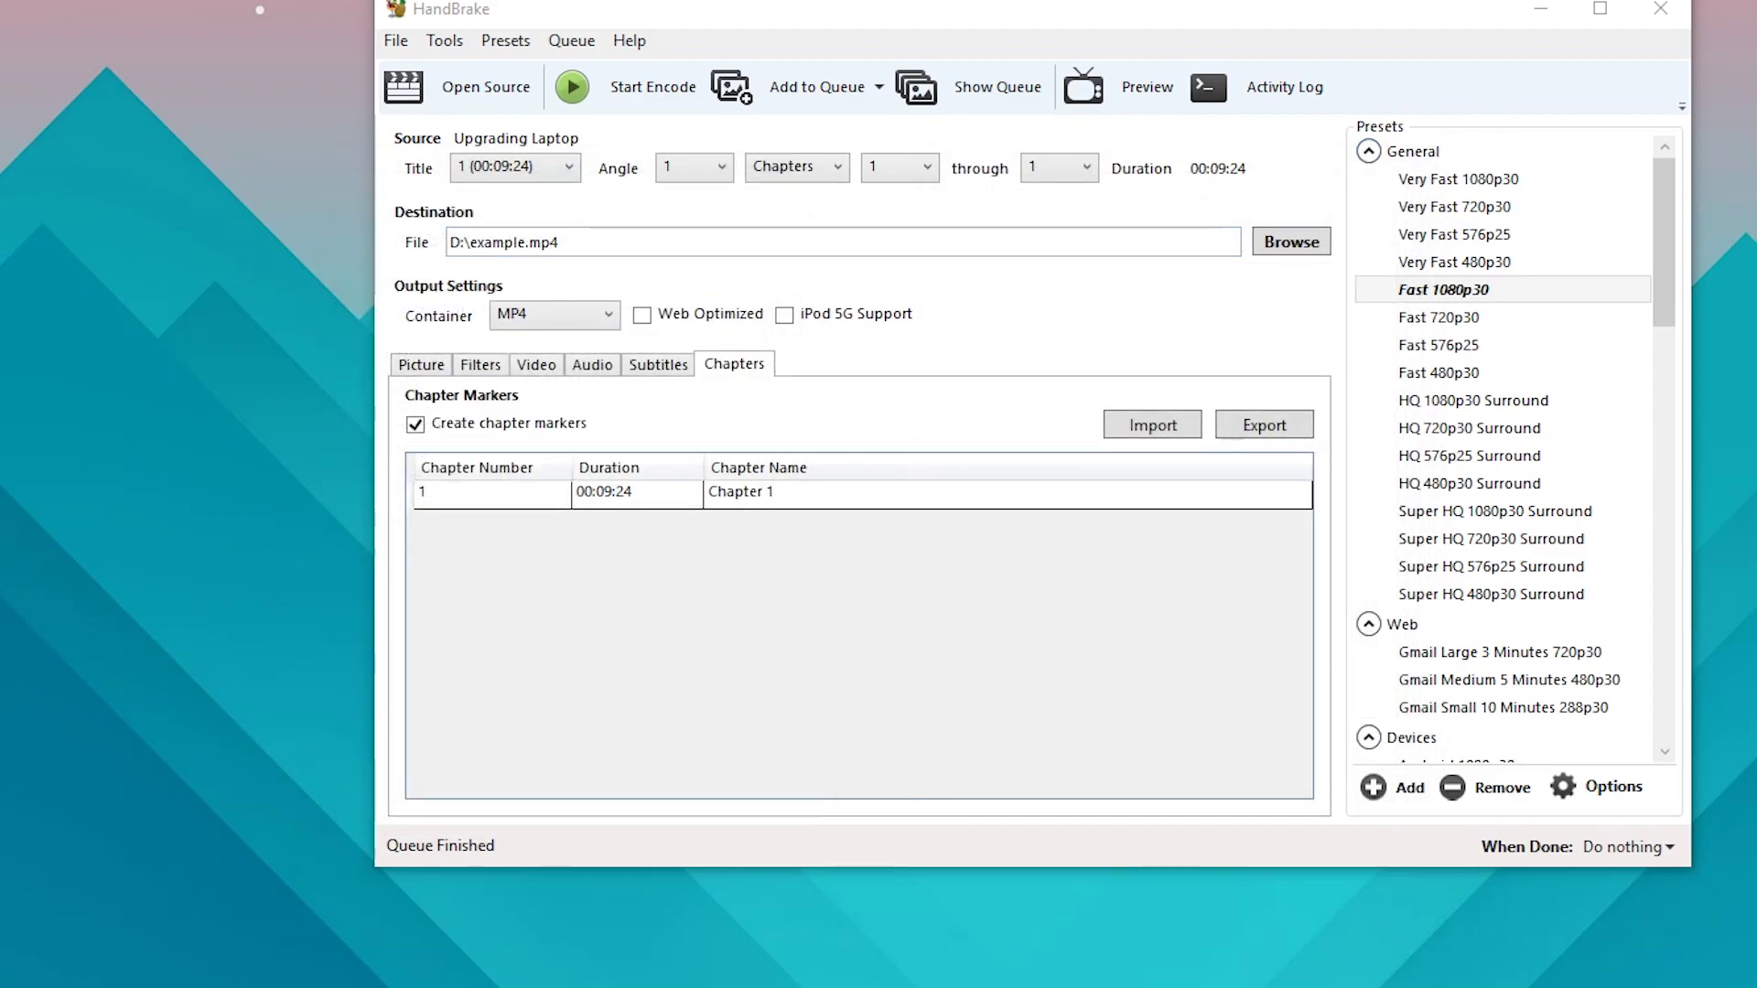